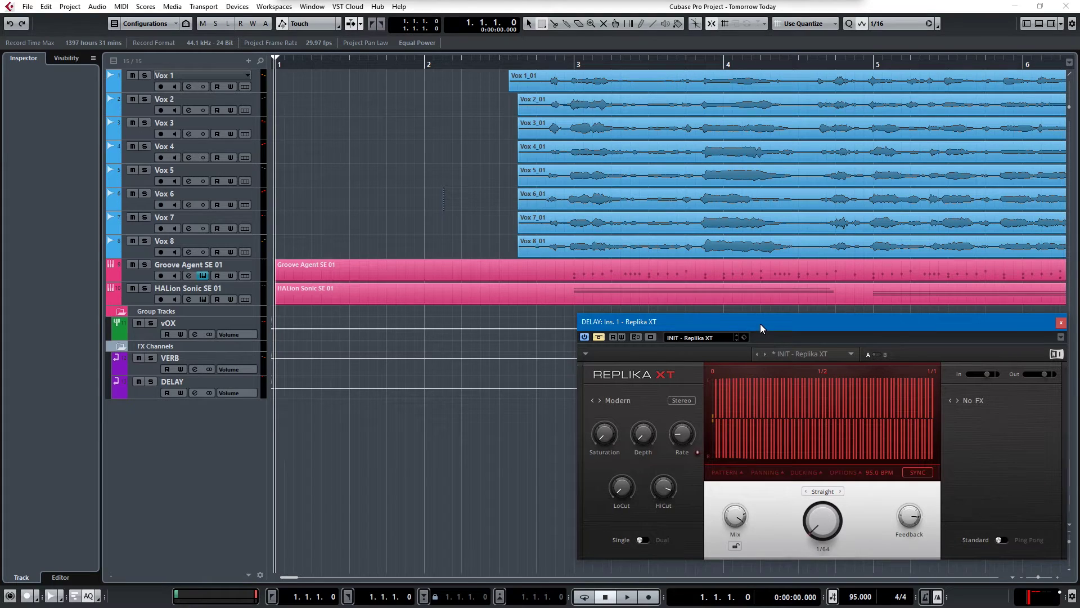
Set the Replika XT delay time to 1/1 and its feedback to 0 %
drag(761, 323, 749, 282)
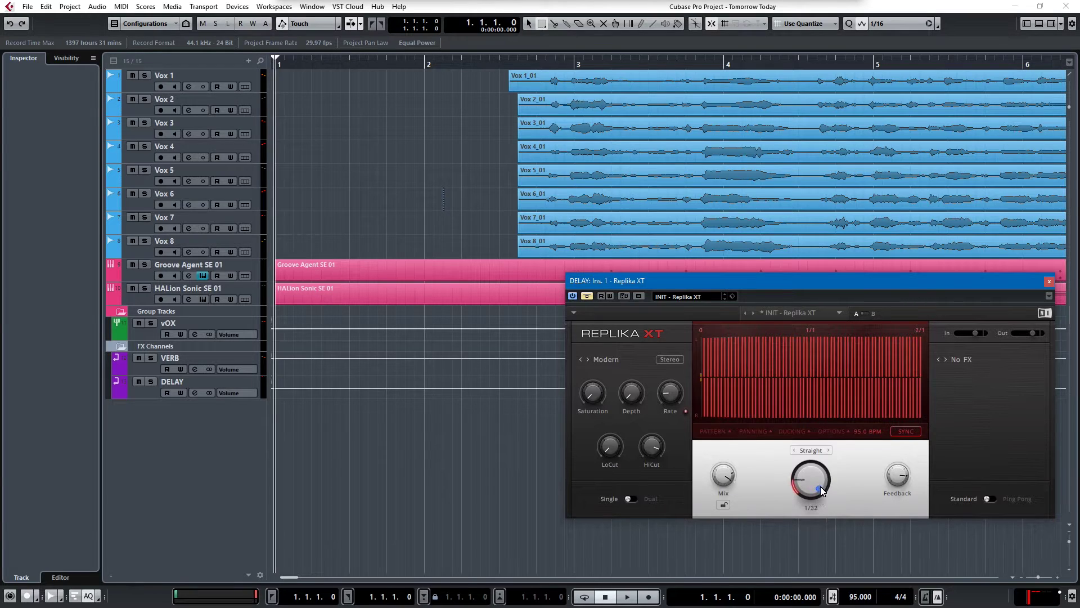
scroll(820, 486, up, 6)
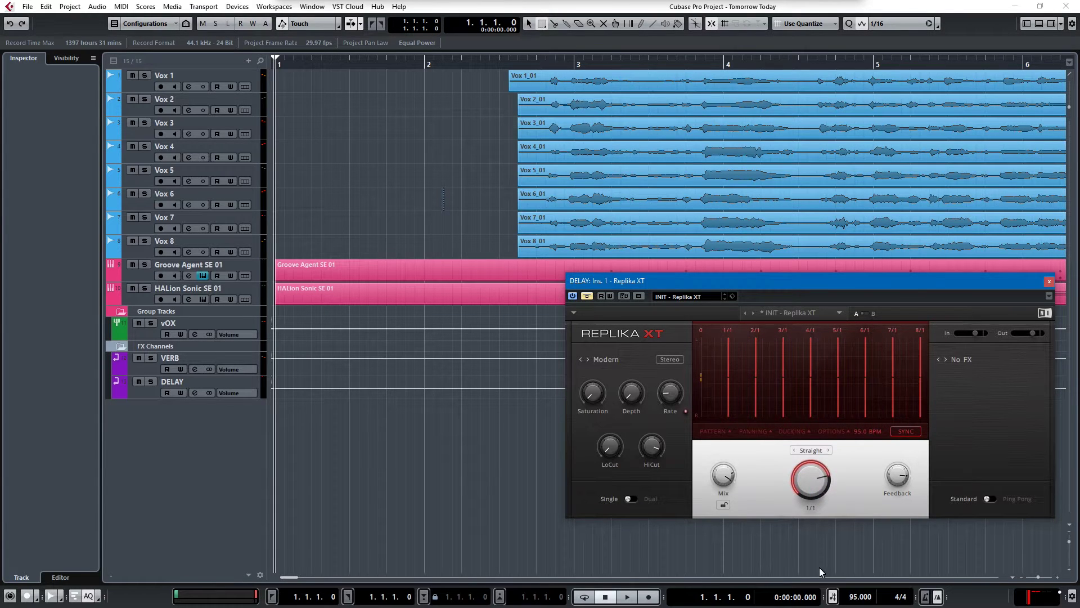
mouse_move(897, 488)
scroll(899, 479, down, 5)
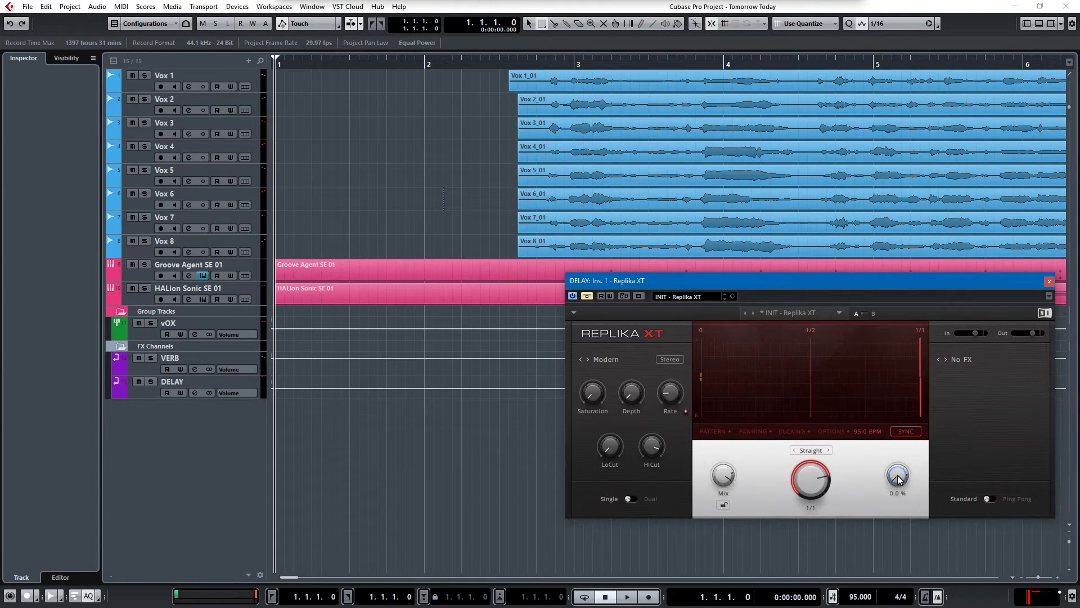
drag(798, 281, 631, 96)
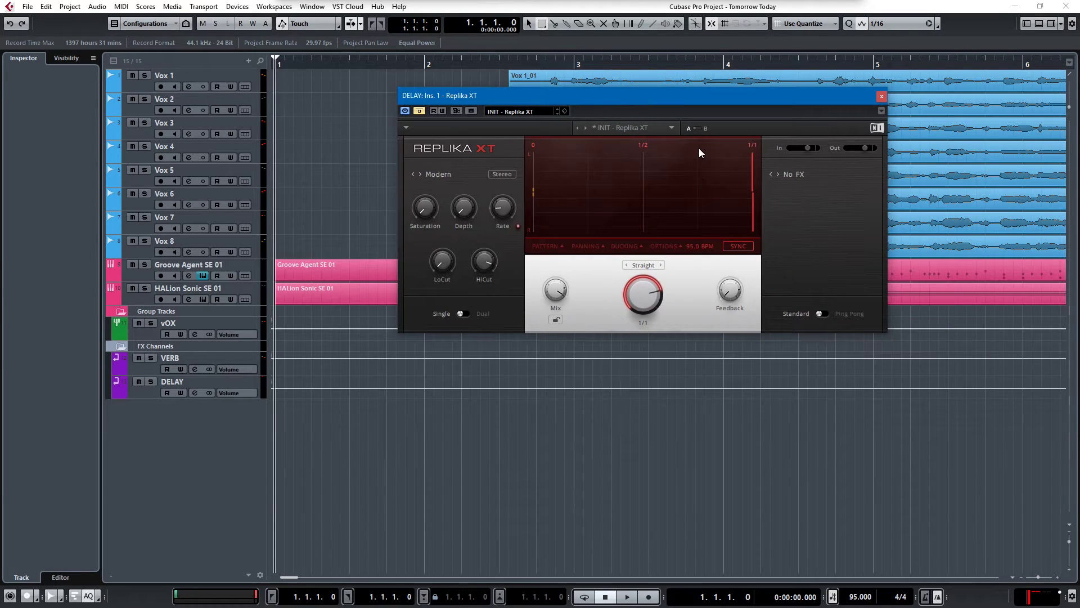
drag(673, 94, 751, 279)
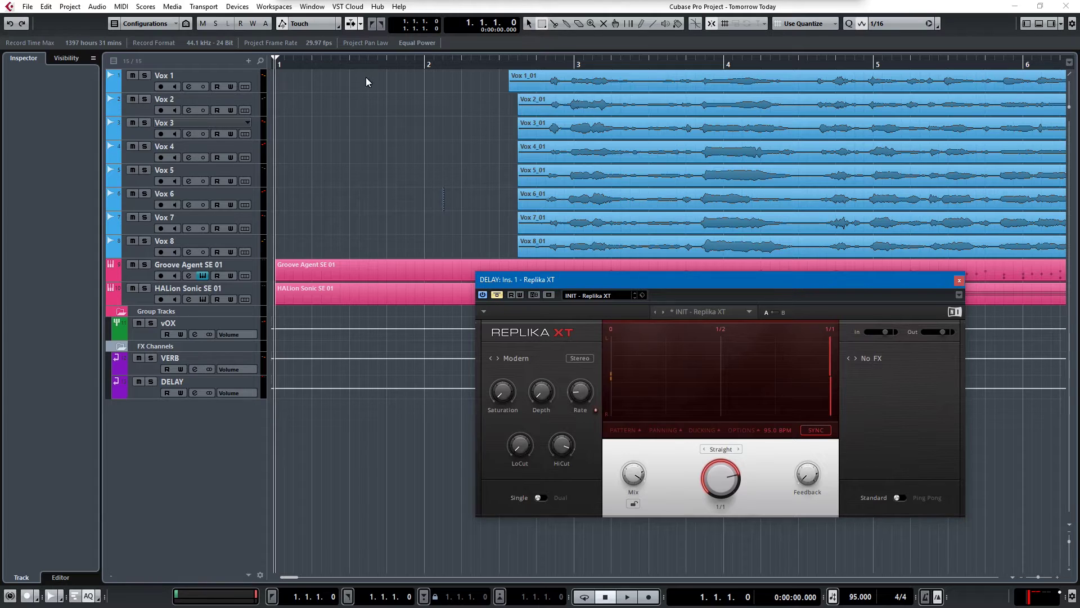
Play the project, activate the bypassed delay, and lower its time through 1/2 and 1/4 to 1/8 during playback
key(space)
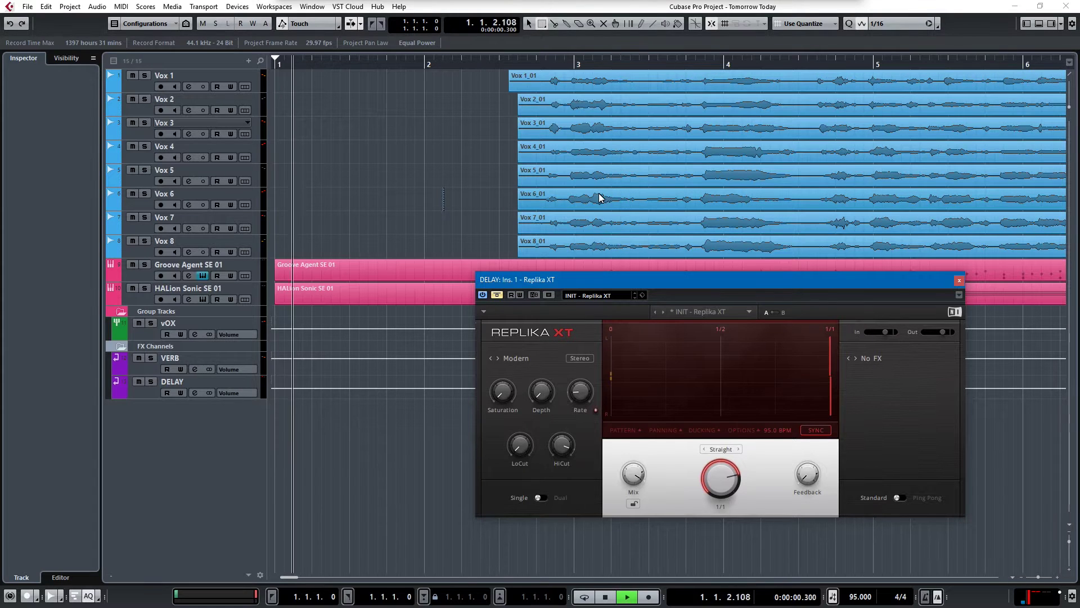
click(499, 296)
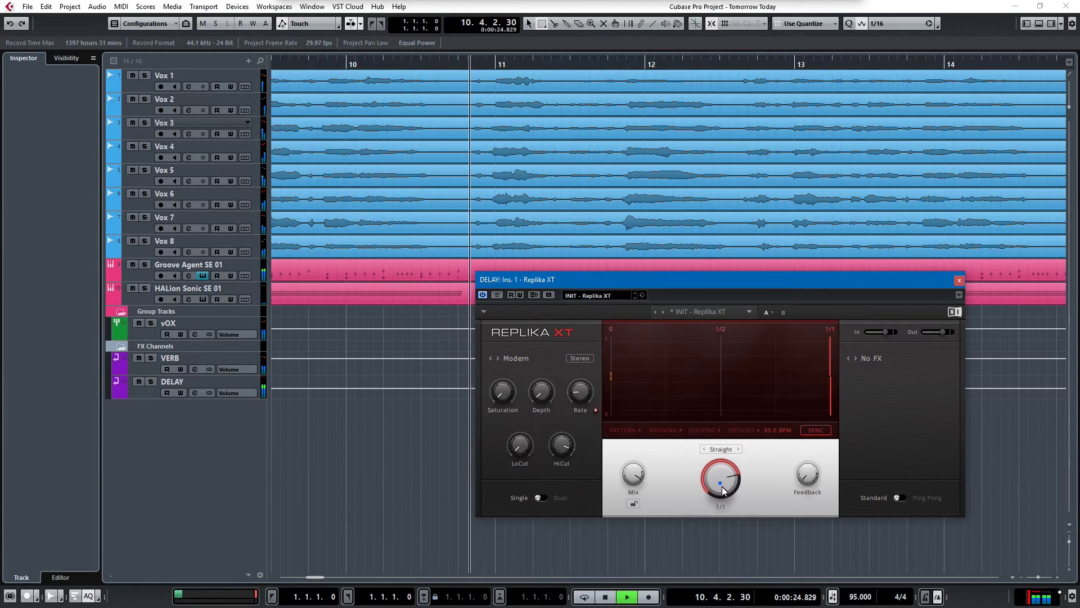
scroll(718, 478, down, 1)
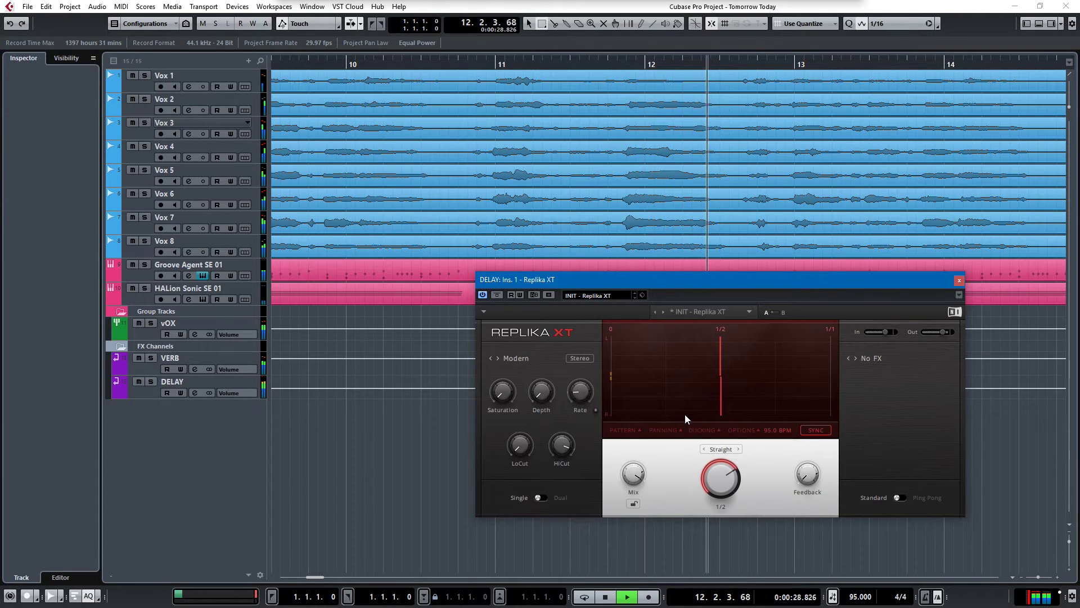
scroll(716, 488, down, 1)
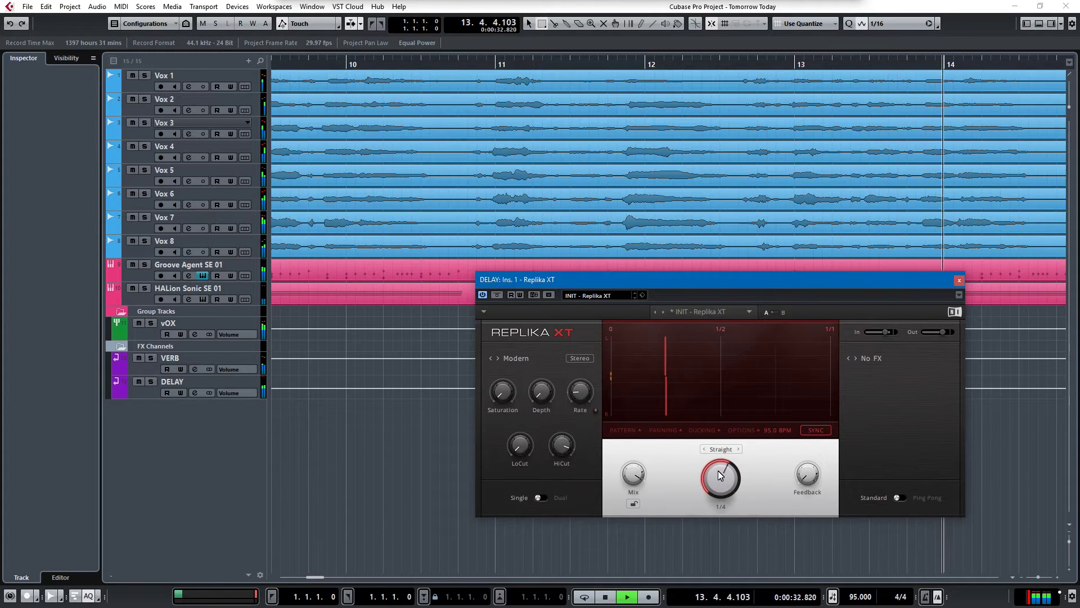
scroll(721, 479, down, 1)
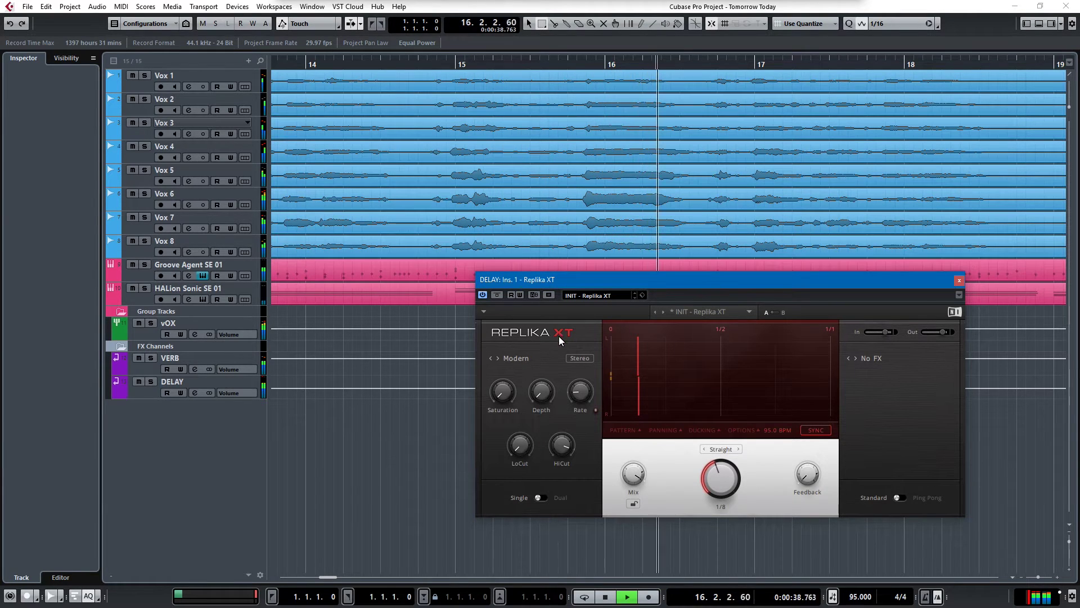
Bypass the delay and set its time to 1/4 and feedback to 107.5 %
click(499, 295)
scroll(727, 484, up, 1)
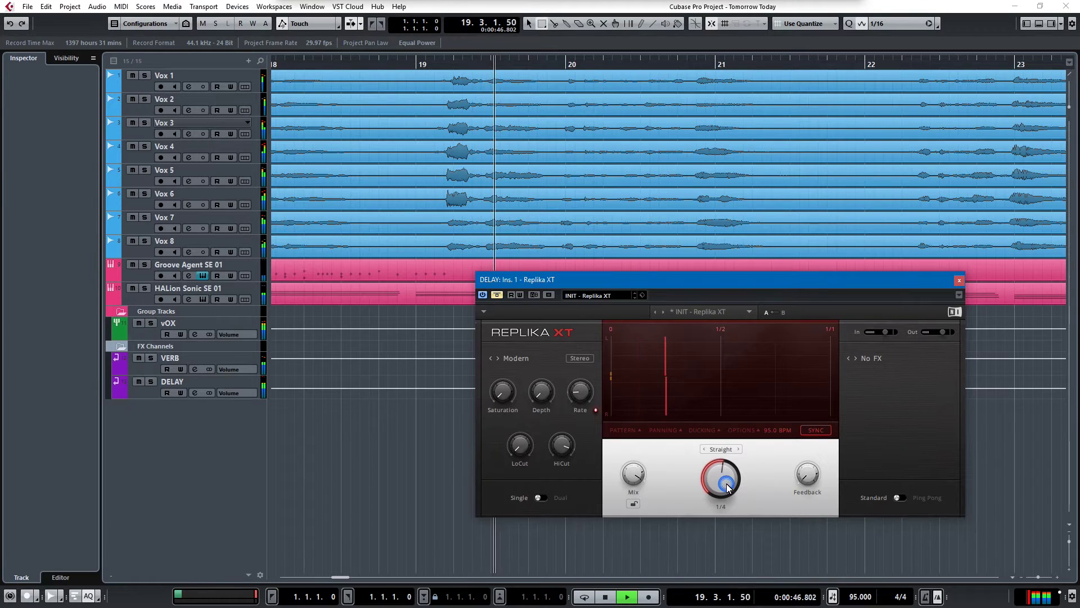
scroll(809, 473, down, 2)
scroll(809, 470, up, 5)
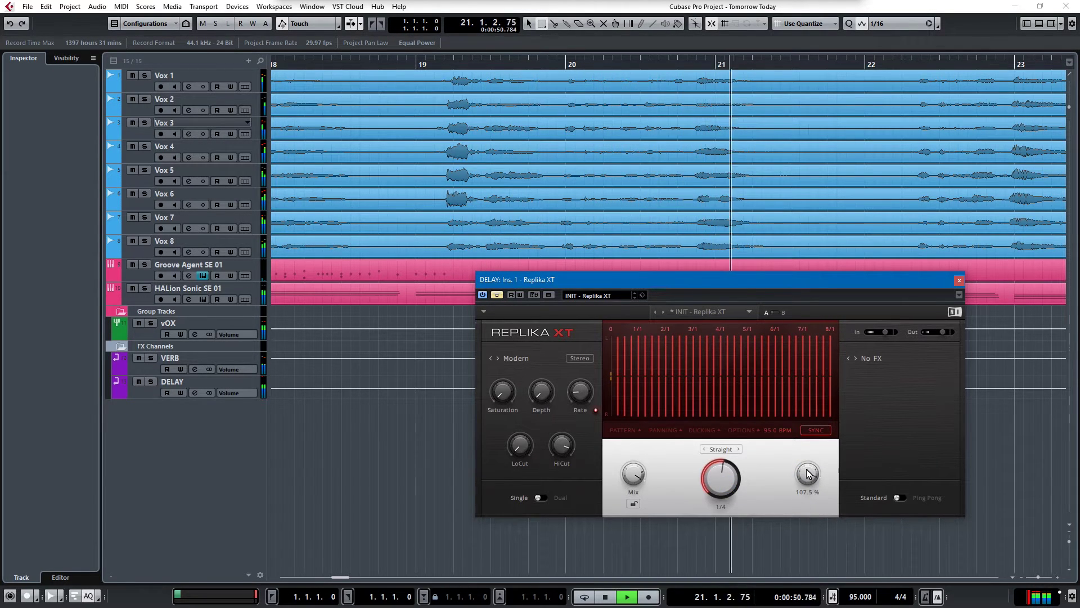
Reactivate the delay, shorten its time through 1/8 and 1/16 to 1/32 during playback, and stop the transport
click(497, 295)
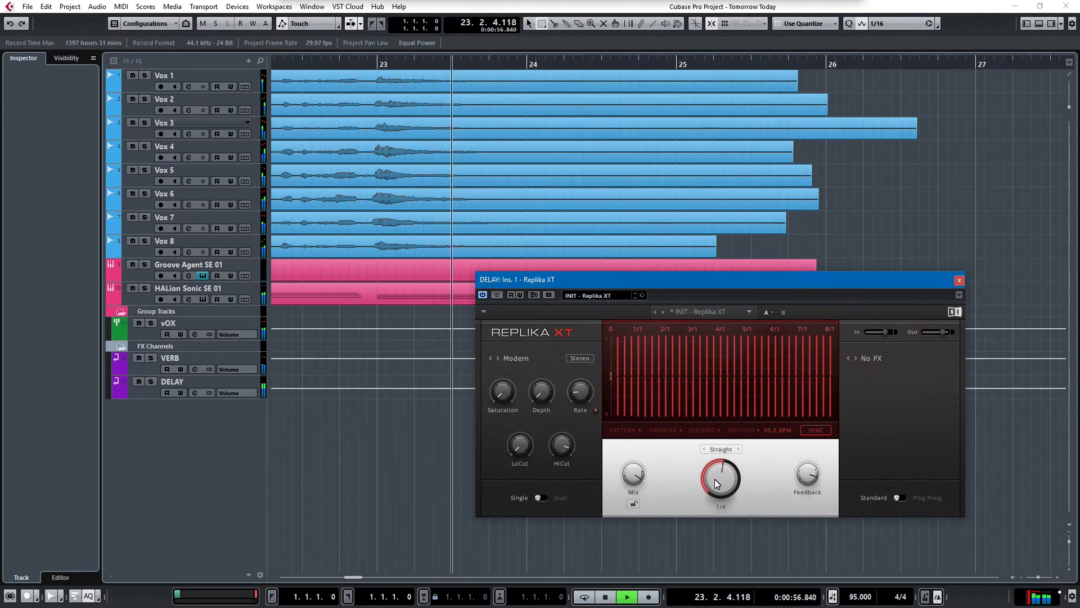
scroll(717, 484, down, 1)
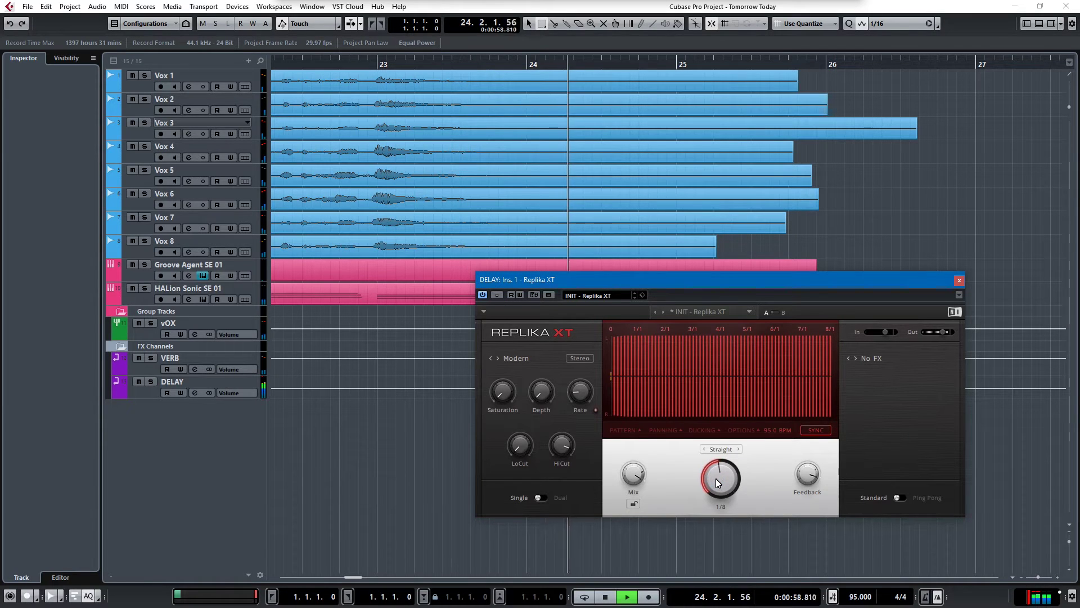
scroll(718, 483, down, 1)
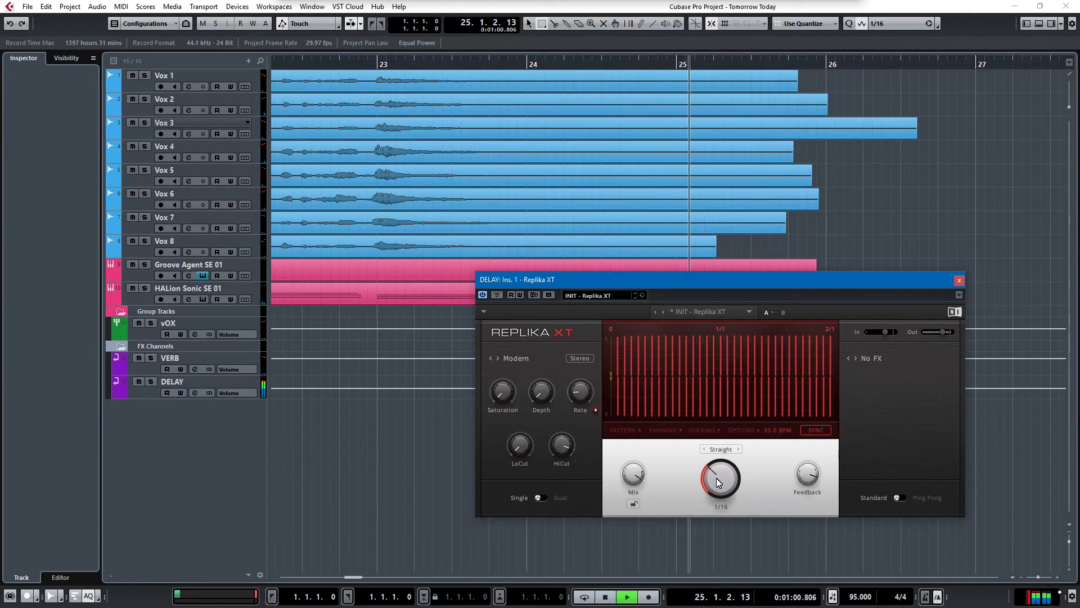
scroll(718, 483, down, 1)
key(space)
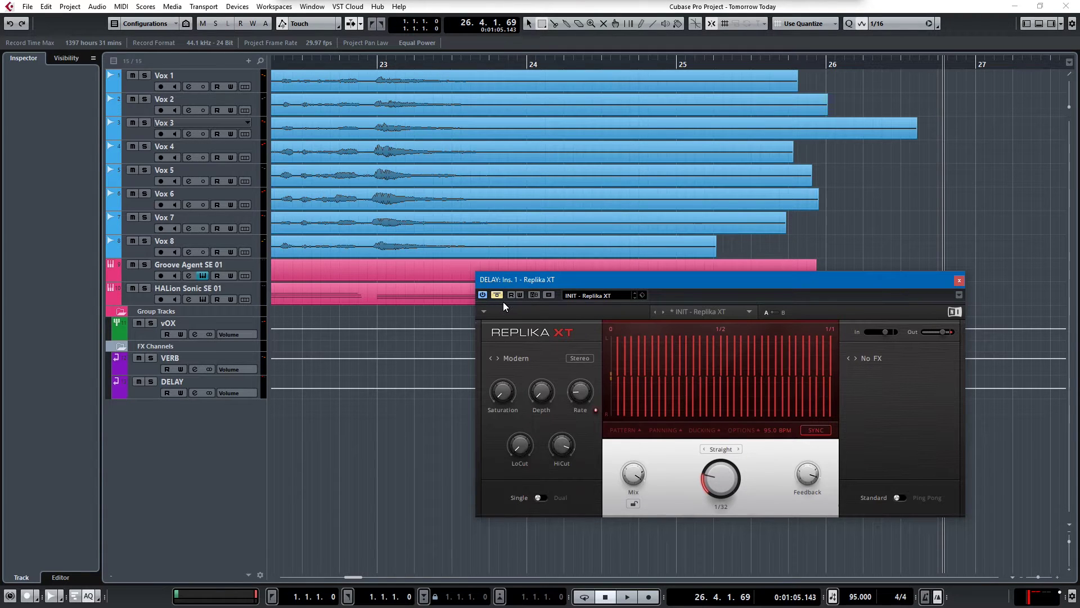
Reset the delay's feedback to 0 %, turn off its bypass, and return the playhead to the project start
drag(808, 474, 807, 518)
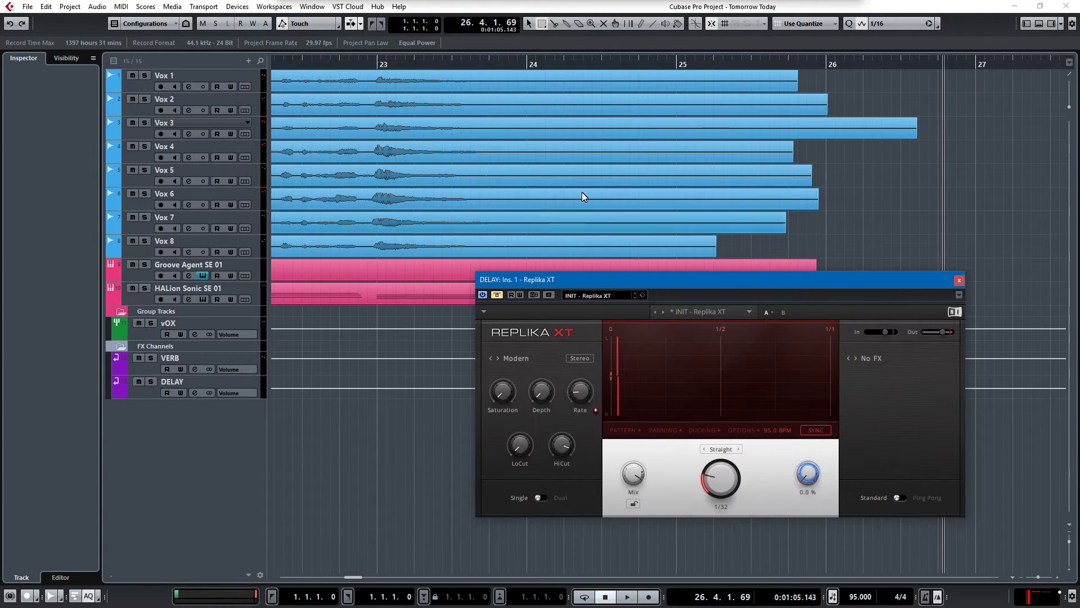
click(494, 294)
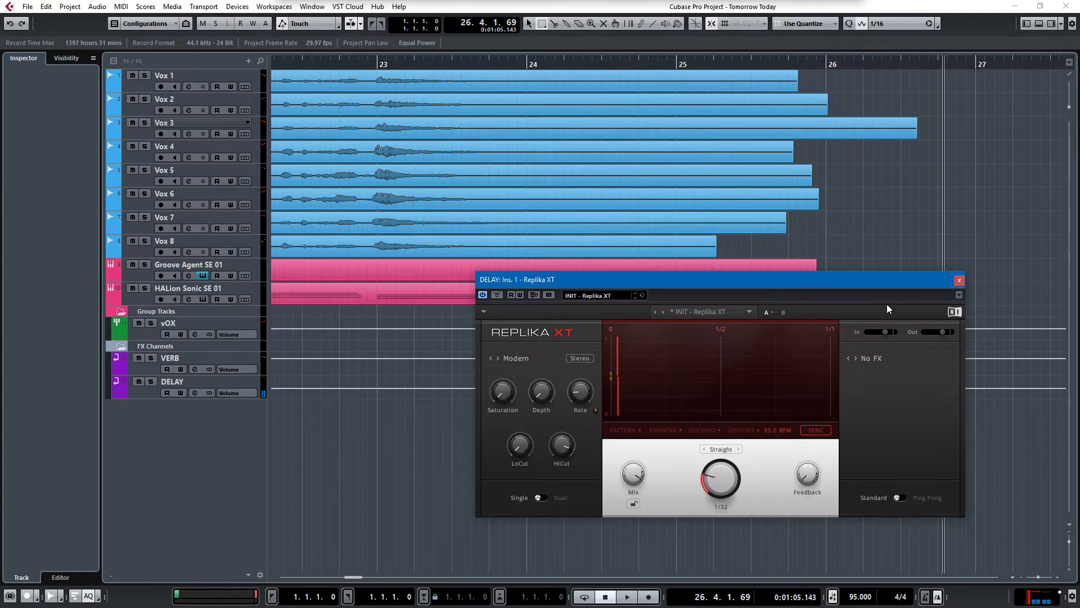
key(space)
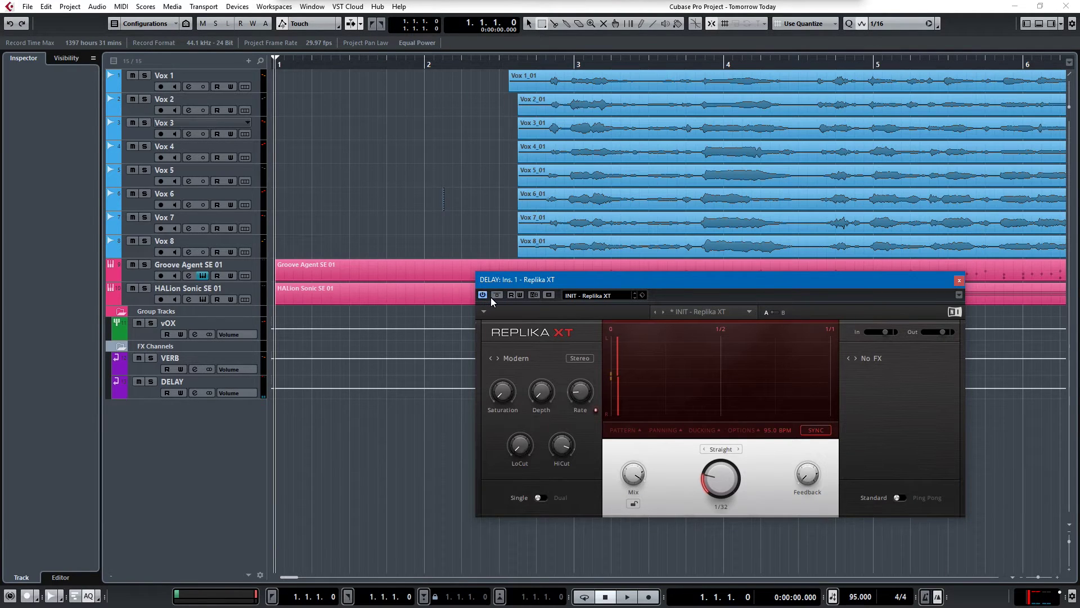
Enable read and write automation for the Replika XT plug-in and the DELAY track
click(512, 295)
click(519, 295)
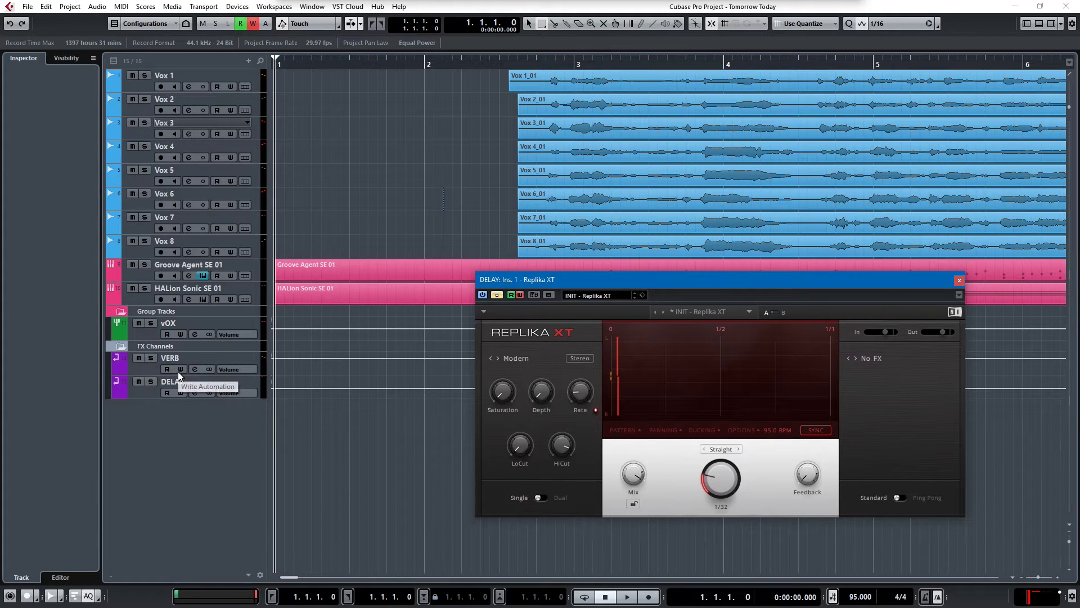
click(179, 393)
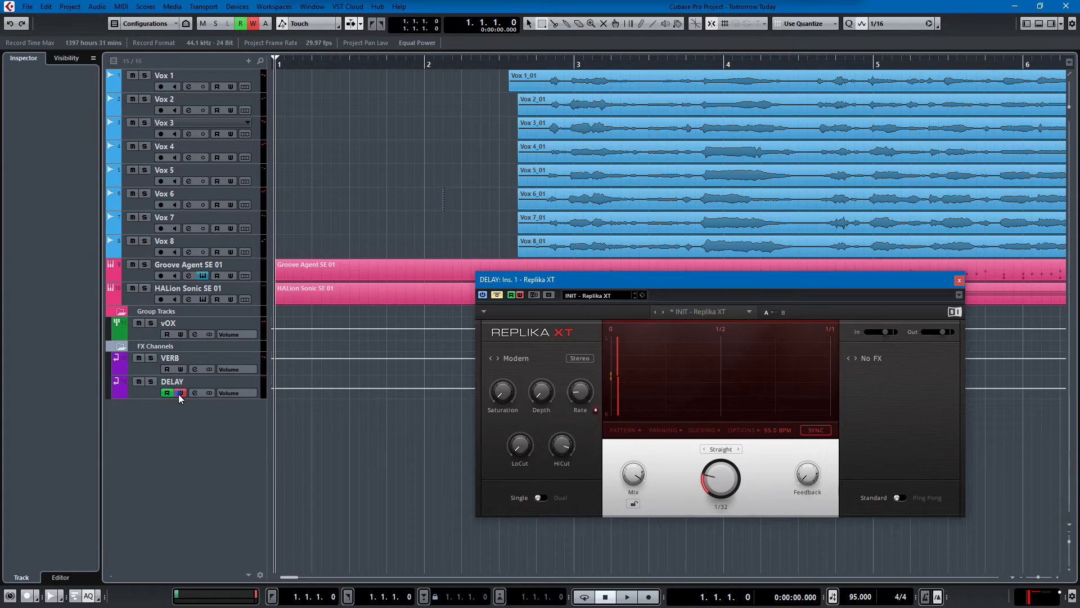
click(181, 393)
click(168, 393)
click(183, 393)
Select the DELAY track and add StereoDelay to its second insert slot in the MixConsole, returning to the project window
drag(595, 282, 651, 215)
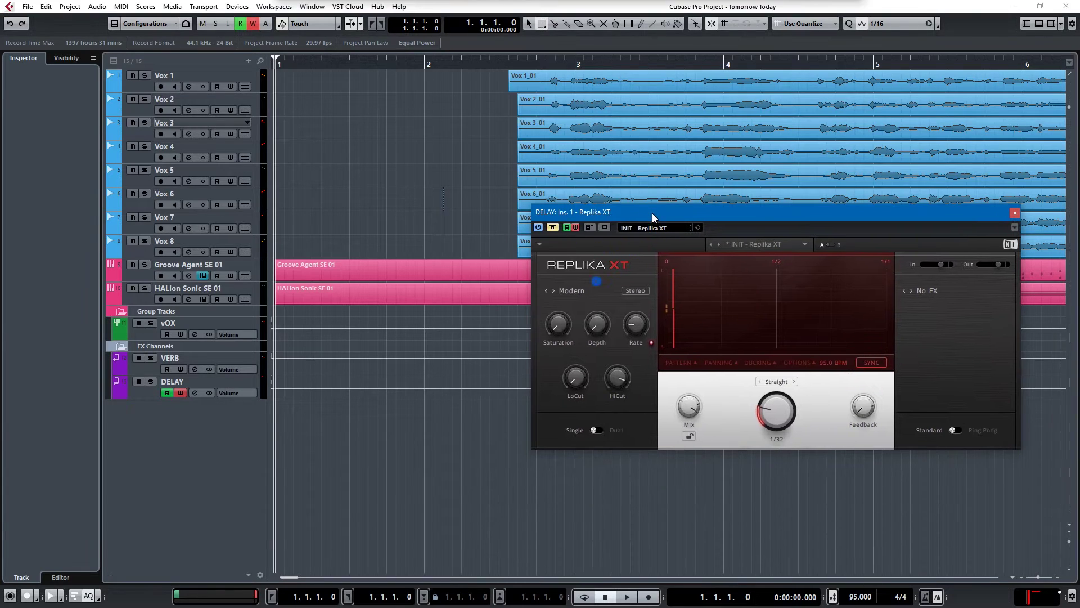
click(148, 391)
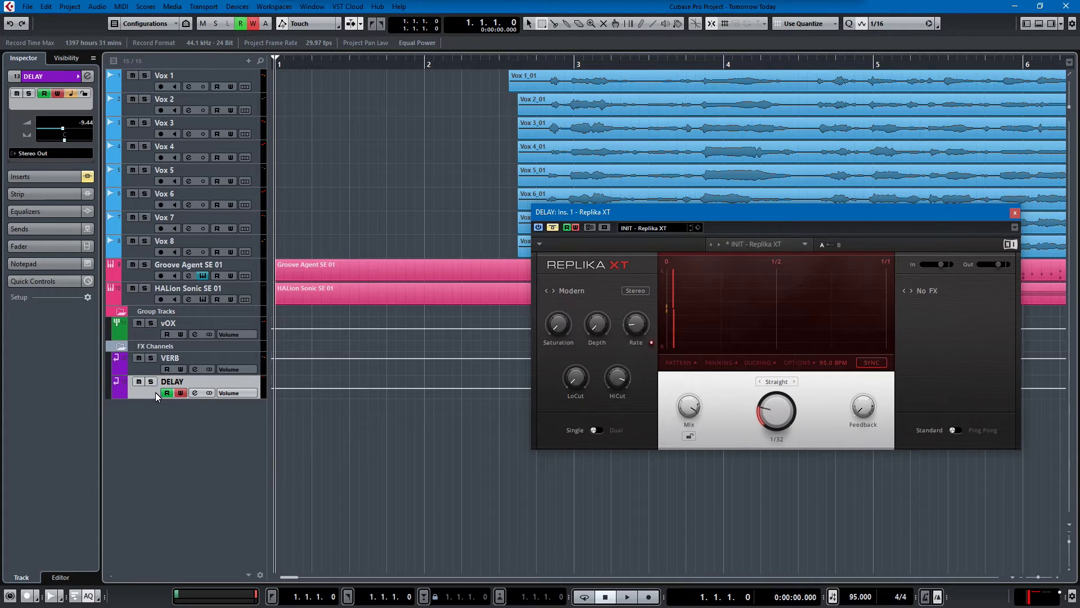
drag(745, 207, 633, 194)
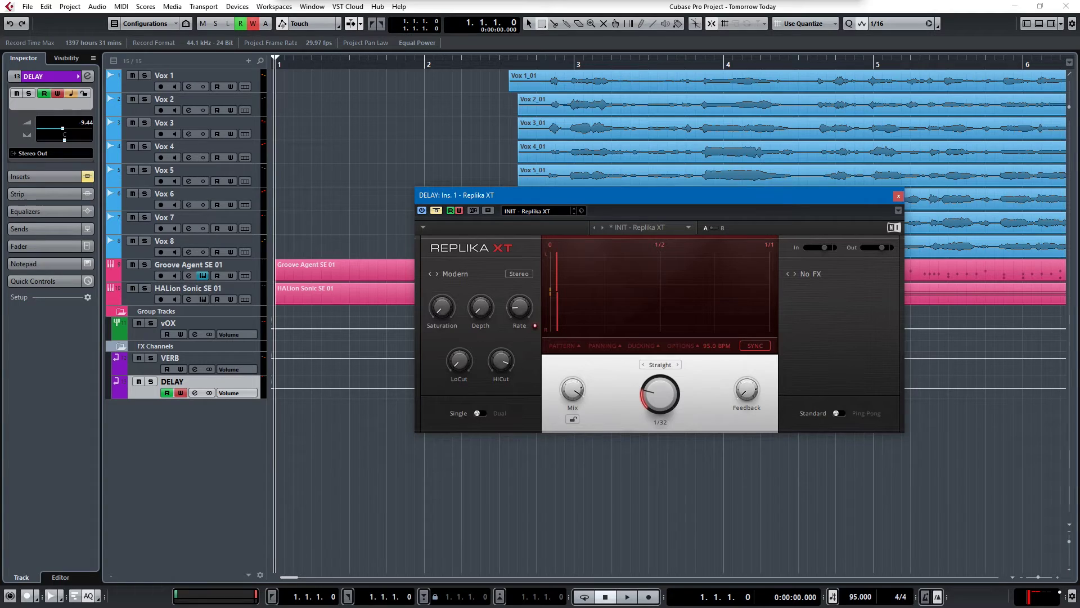
key(F3)
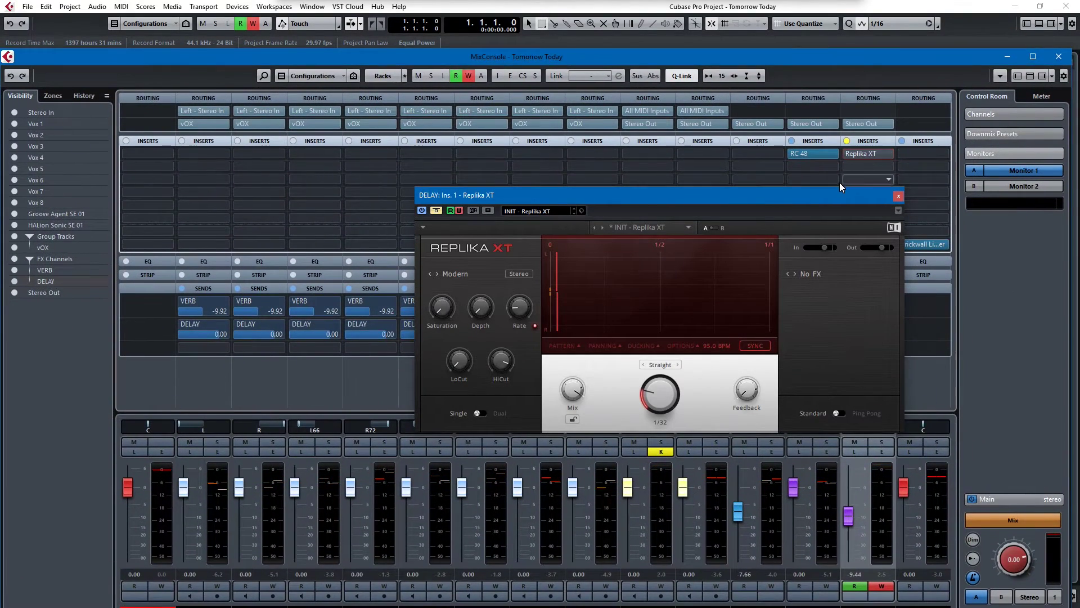
drag(839, 195, 590, 171)
click(867, 170)
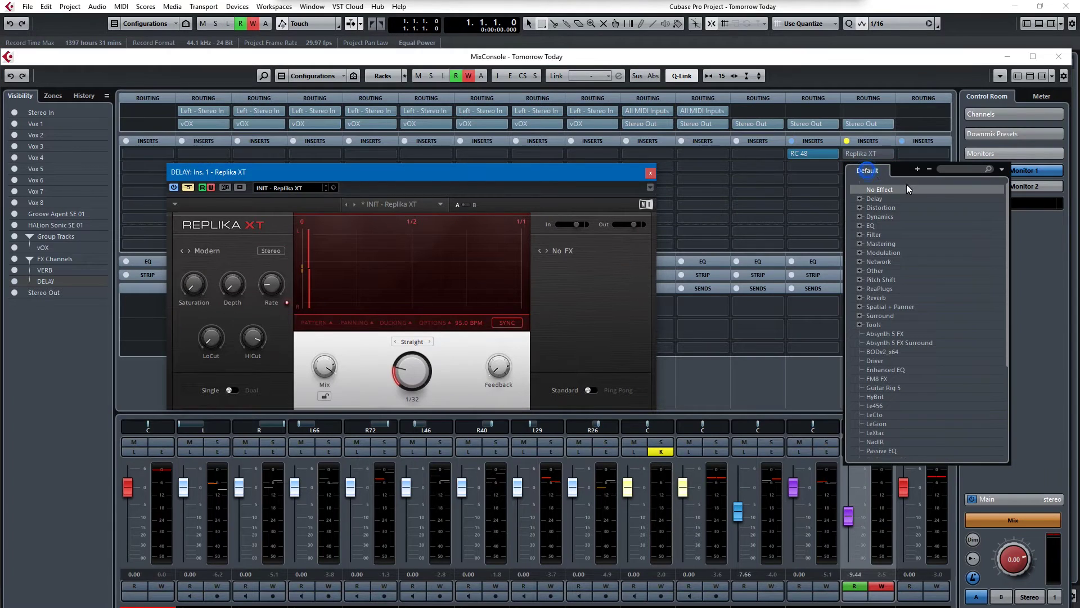
click(951, 170)
text(de)
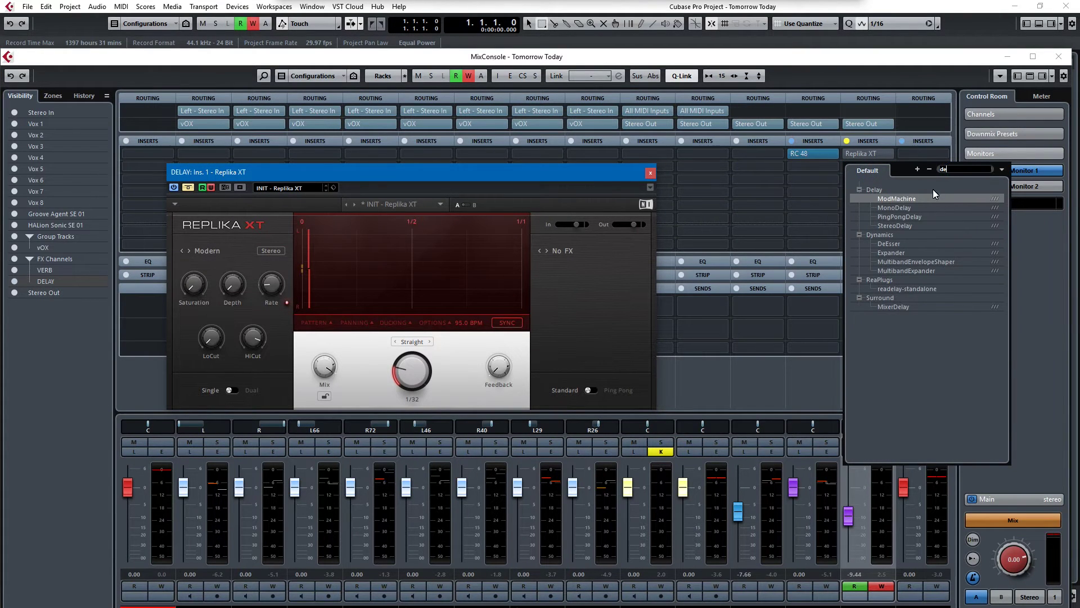
click(910, 226)
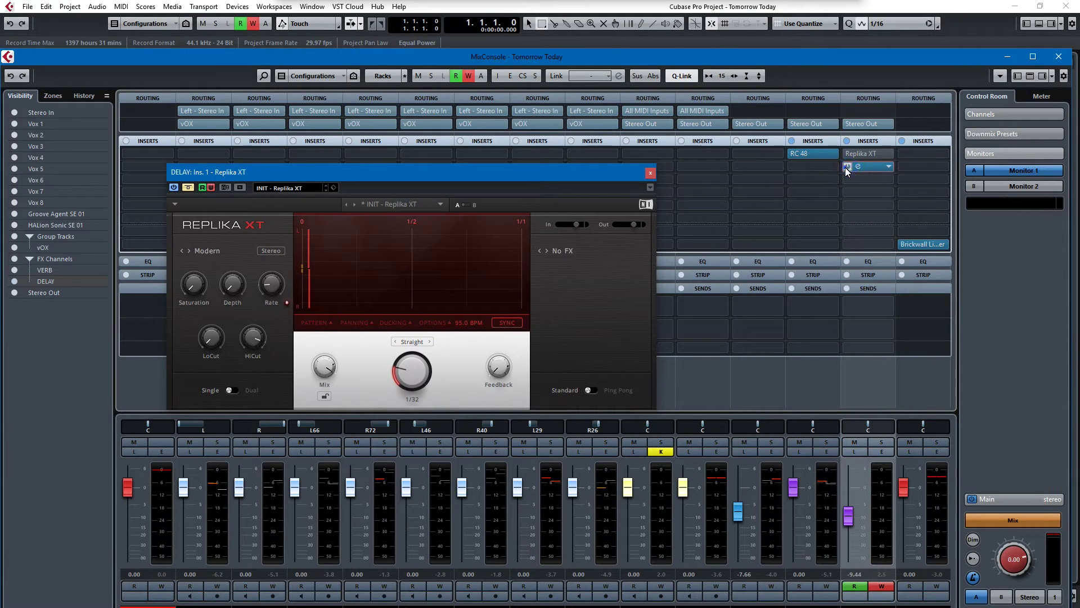
click(863, 63)
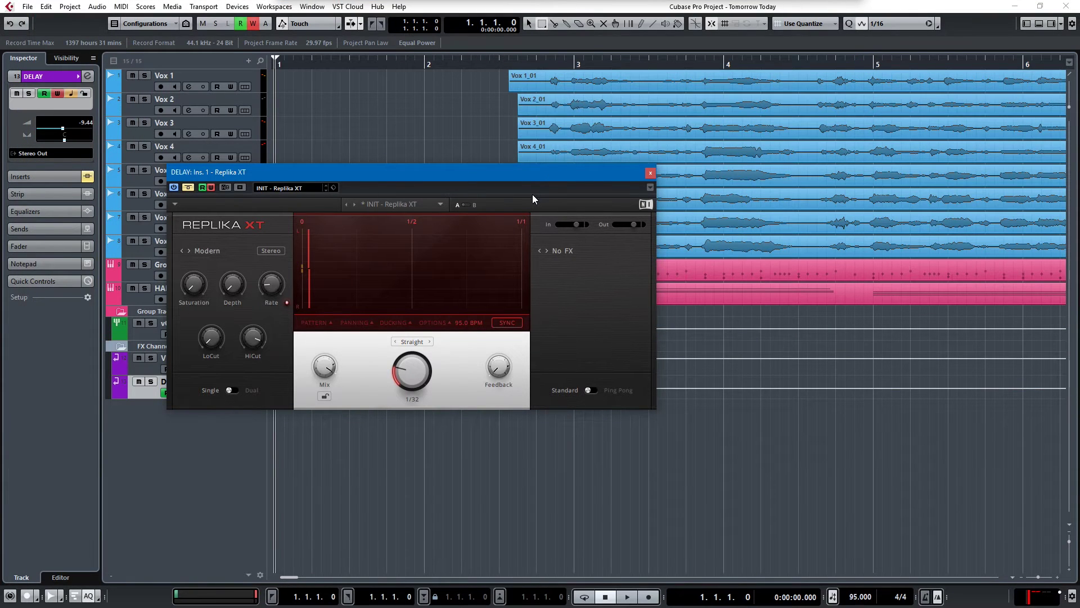
Set the Replika XT delay time to 1/1 and start playback with automation writing enabled
drag(548, 173, 938, 295)
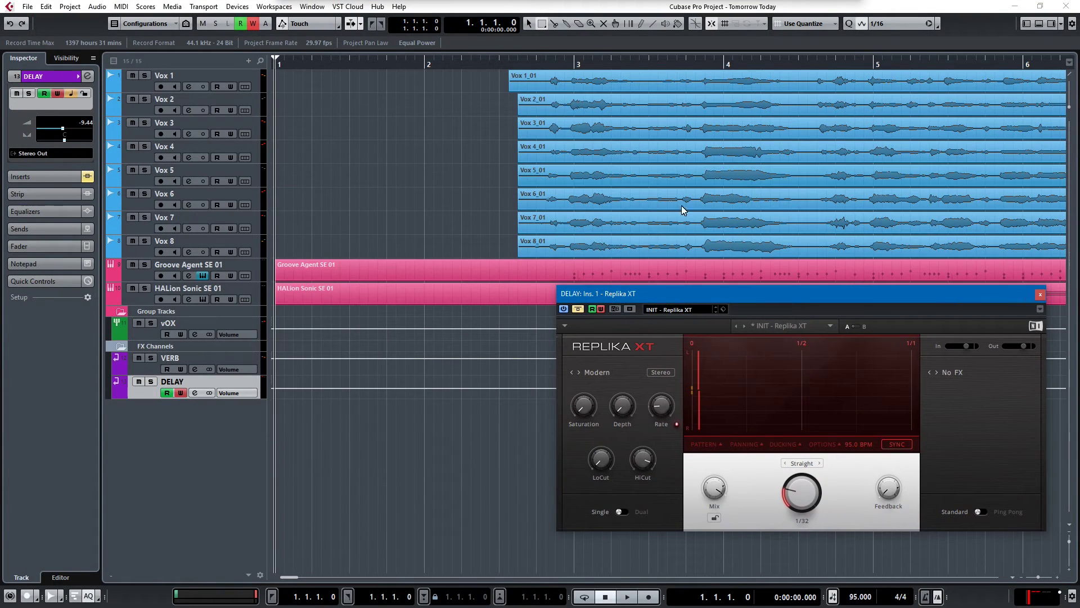
drag(804, 477, 782, 511)
key(space)
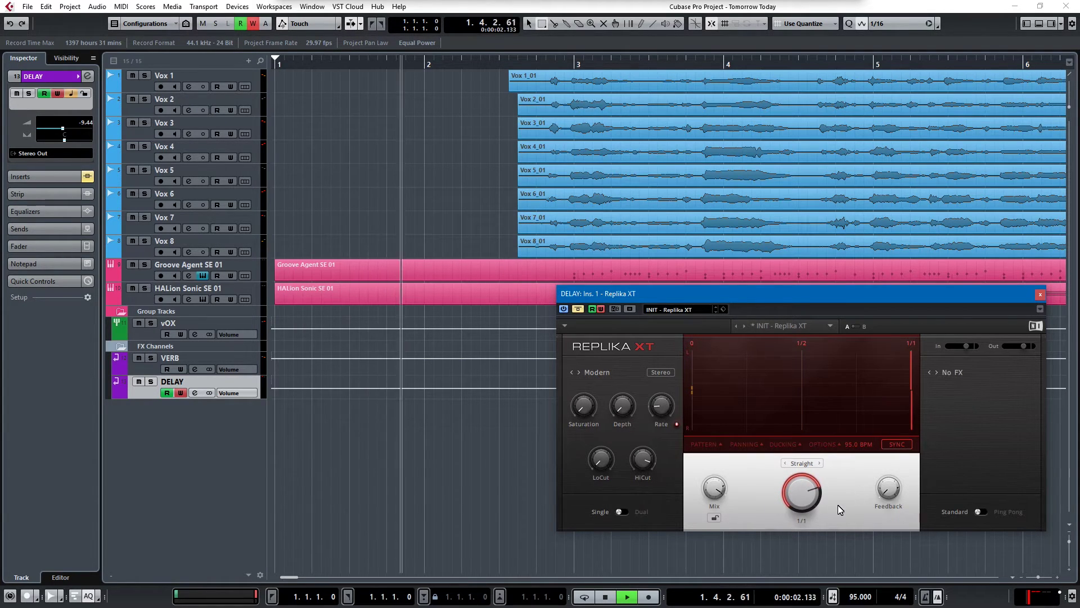
drag(889, 487, 891, 494)
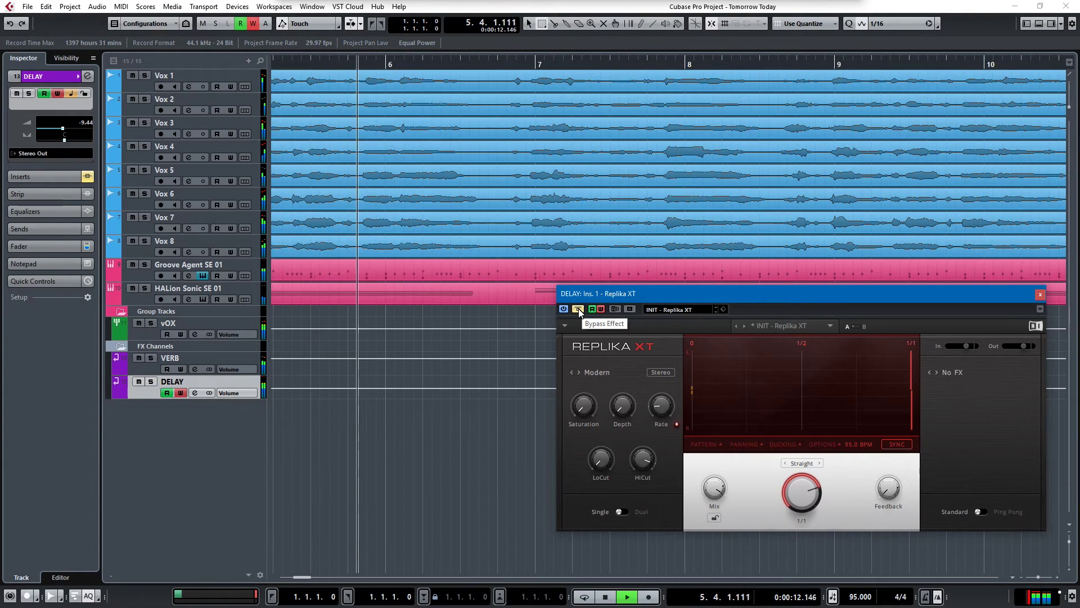
Turn off the delay's bypass during playback and lower its time to 1/2, followed by 1/8
click(579, 310)
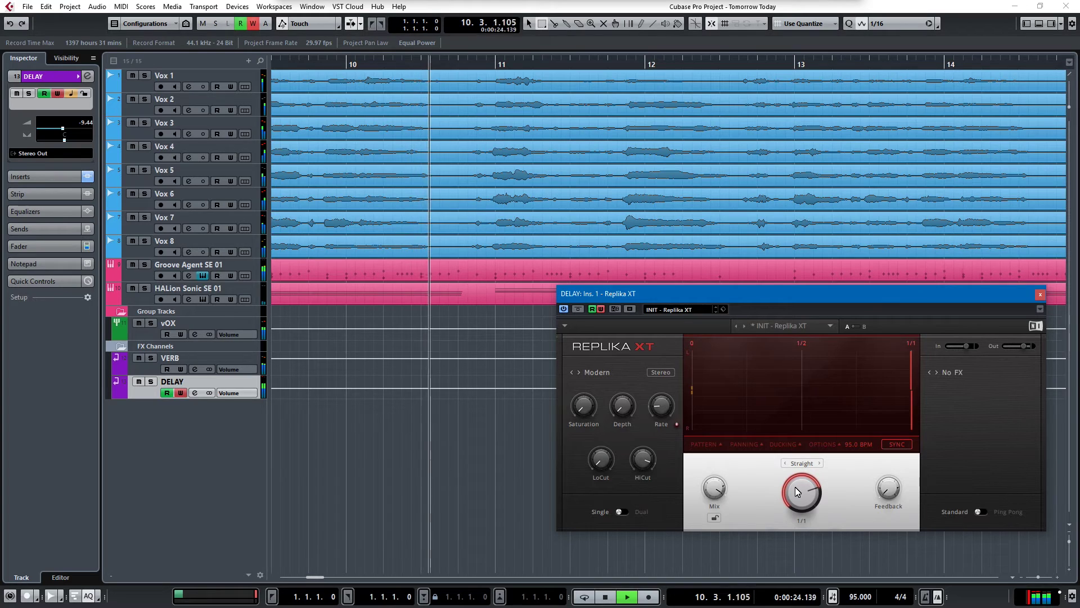
scroll(797, 492, down, 2)
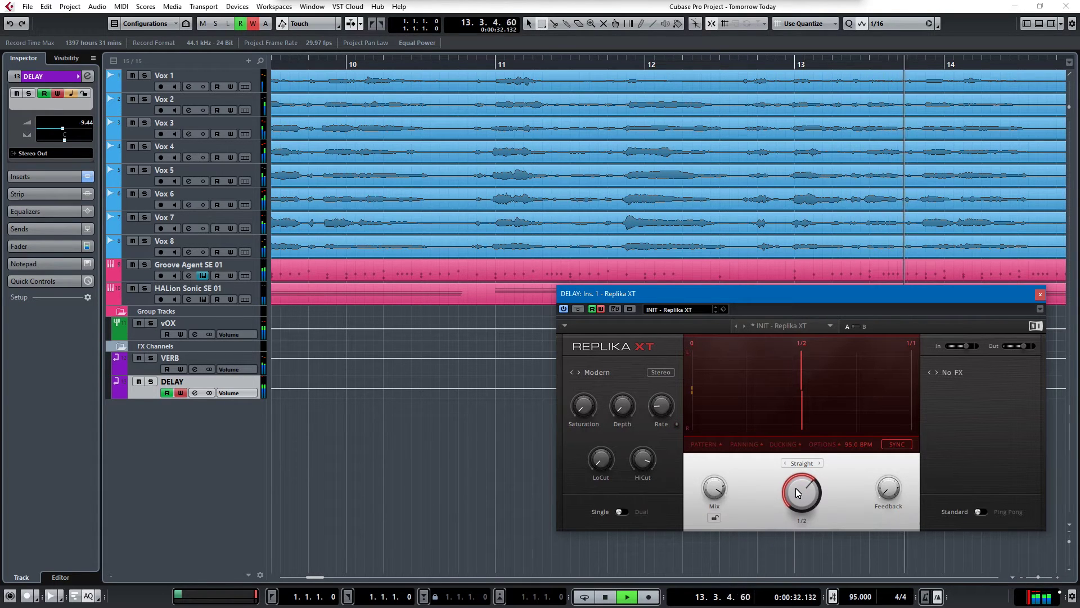
scroll(798, 493, down, 2)
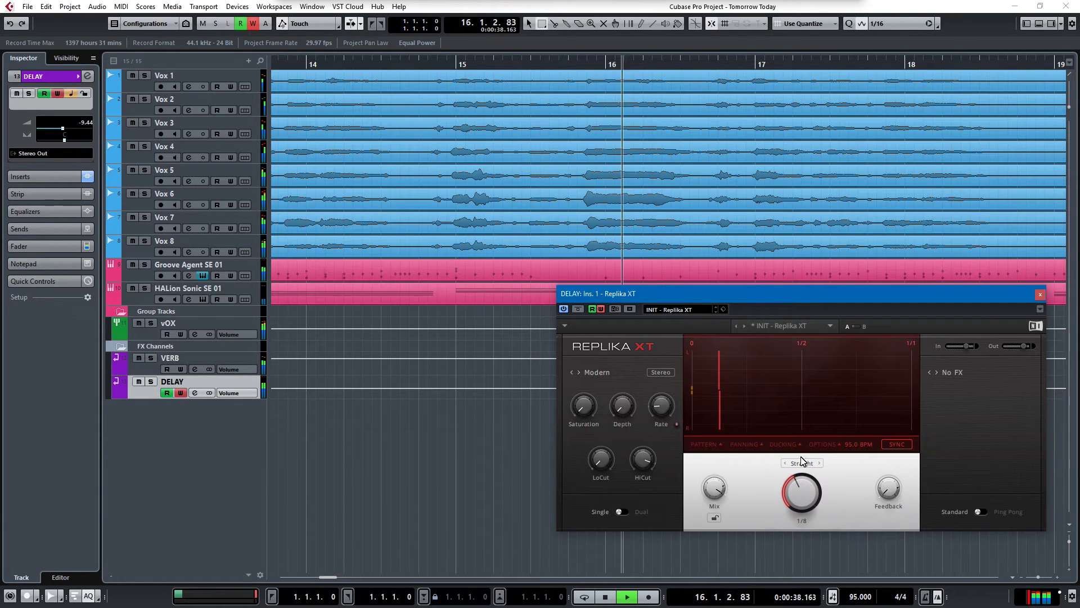
During playback, bypass the Replika XT, set its delay time to 1/4 and raise its feedback to 120%
click(579, 309)
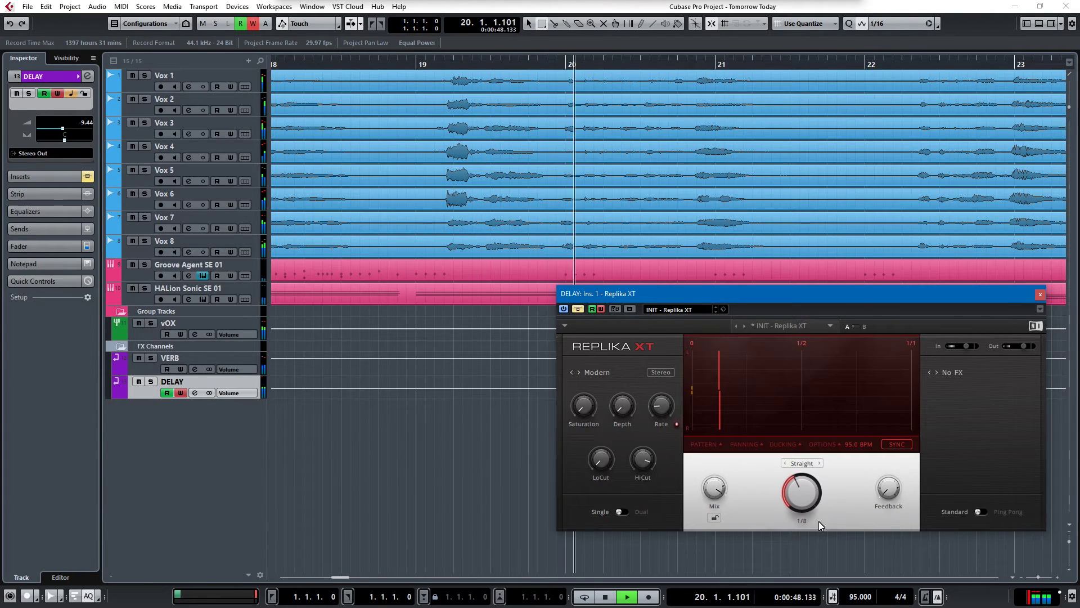
drag(808, 490, 808, 478)
drag(888, 483, 887, 491)
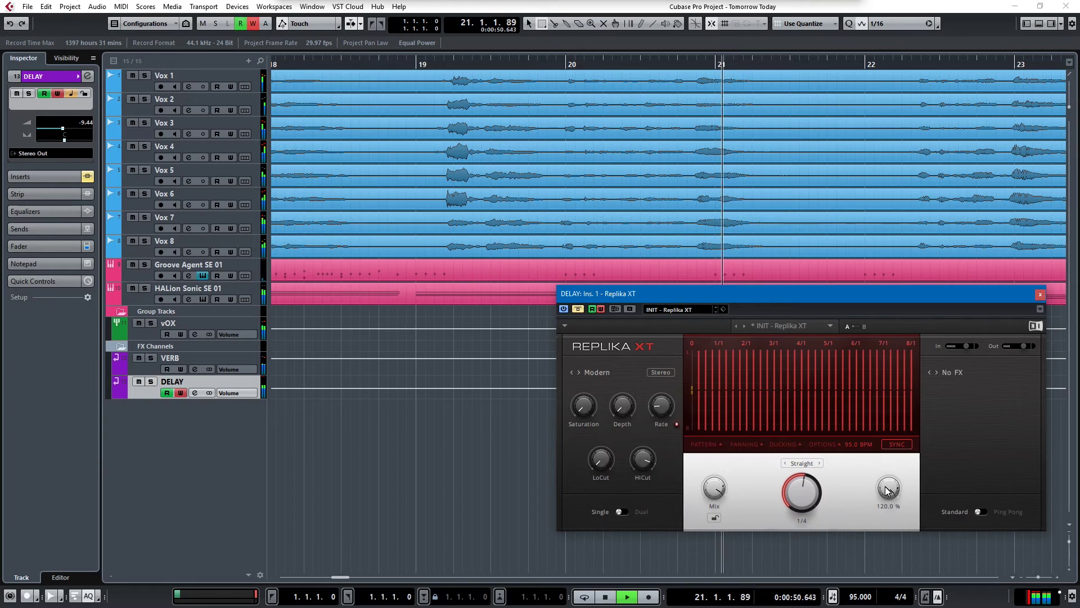
Turn the delay's bypass off during playback, lower its time to 1/16 near the end, bypass it again and stop playback
click(579, 310)
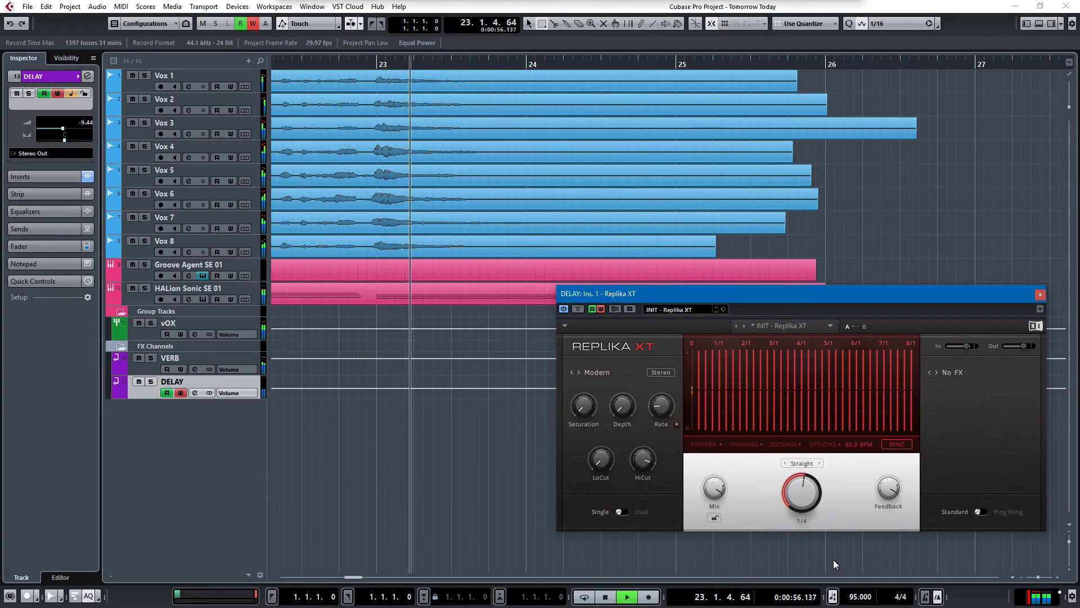
drag(812, 499, 802, 489)
scroll(802, 489, down, 1)
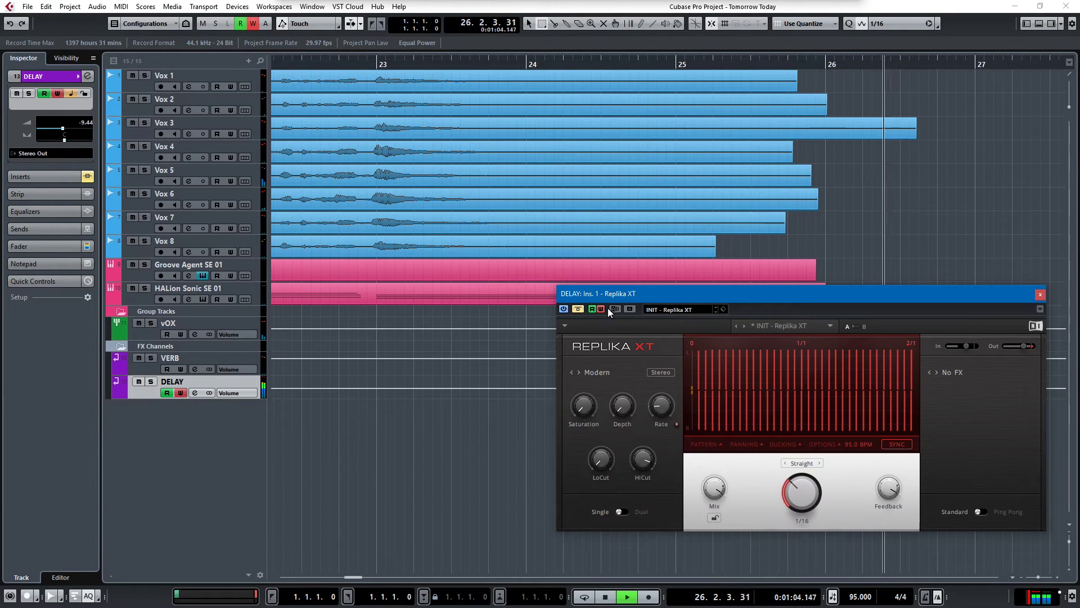
key(space)
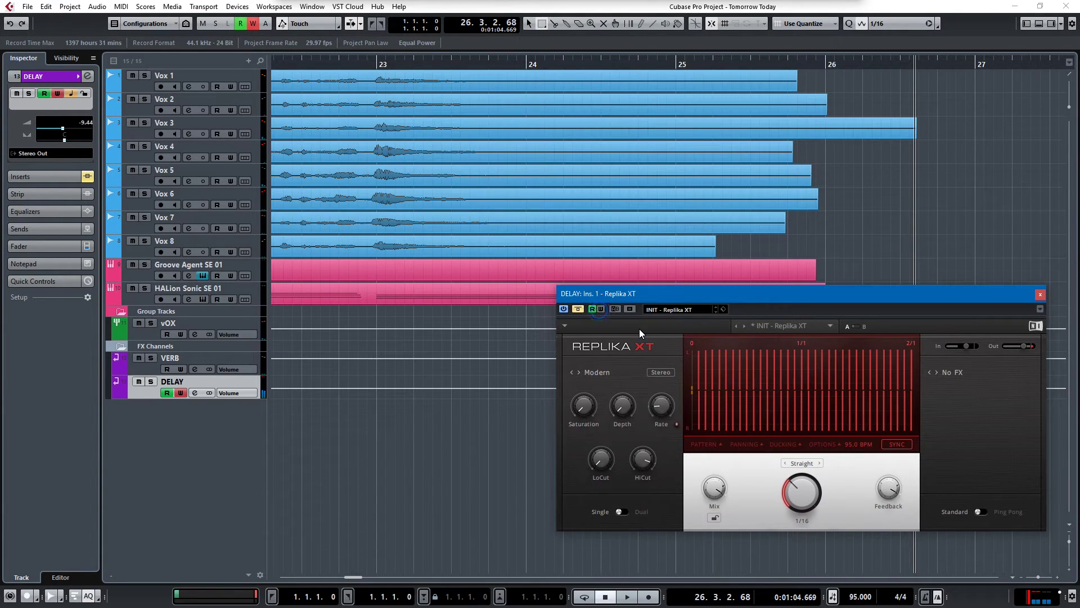
Play back the recorded delay automation from bar 18 through the end of the song and stop
key(Home)
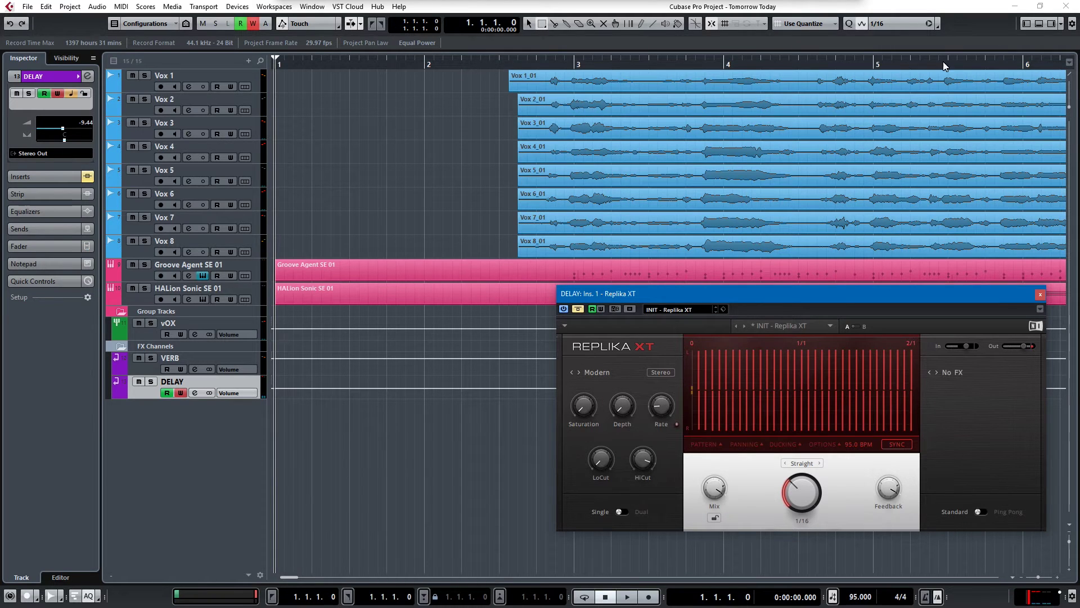
scroll(895, 146, right, 5)
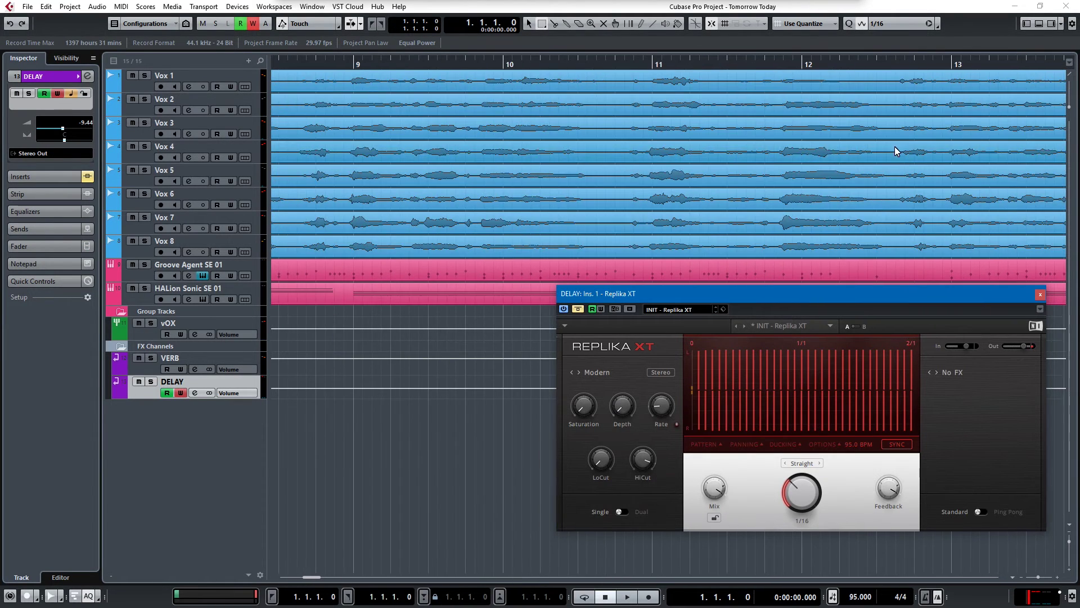
scroll(891, 169, right, 5)
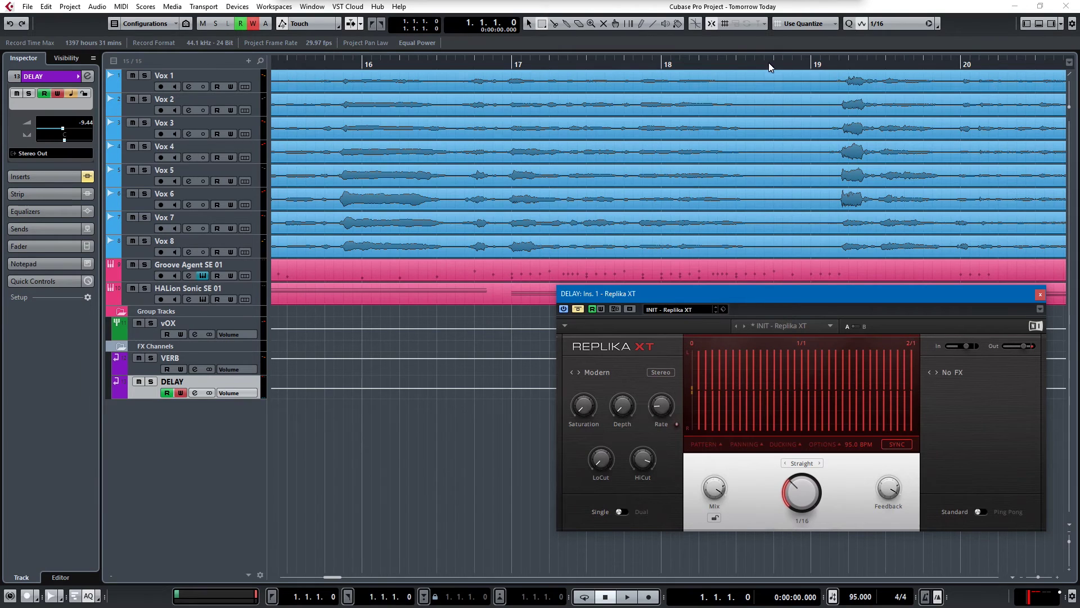
double_click(669, 65)
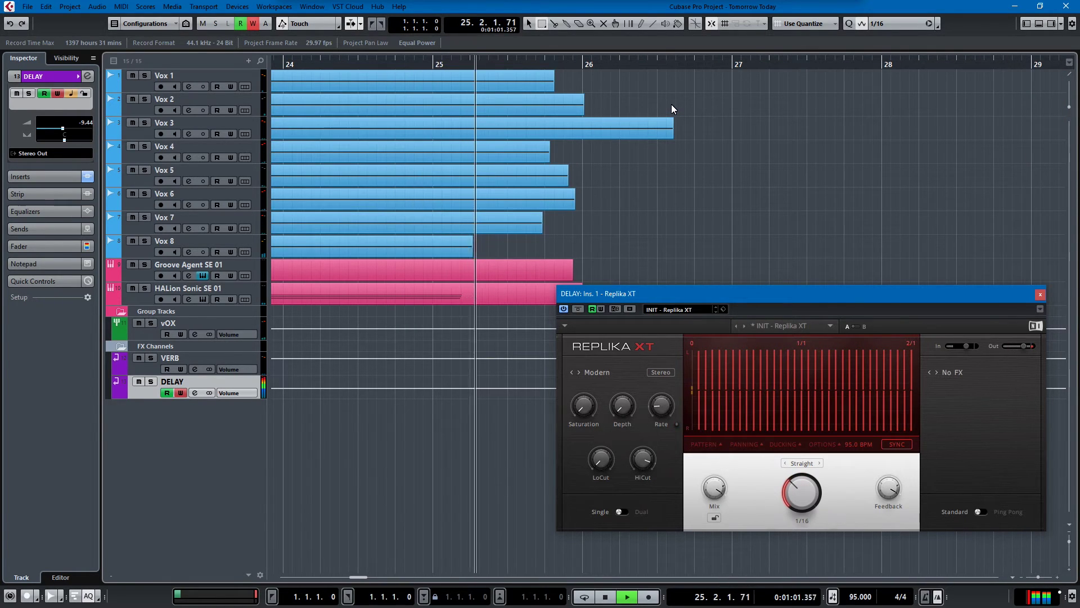
key(space)
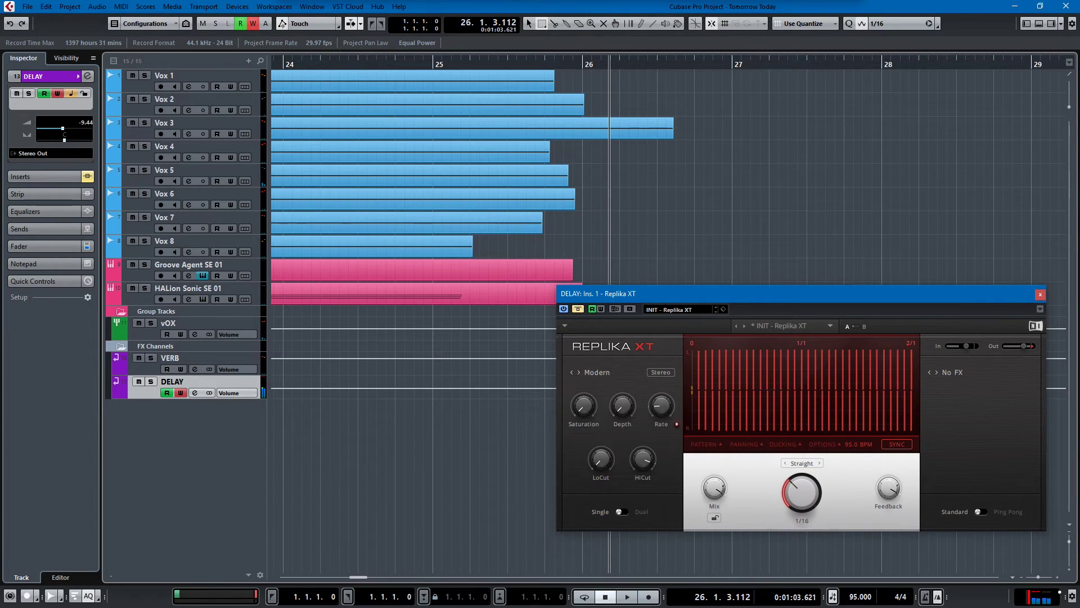
Close the Replika XT window, show the DELAY track's used automation and enlarge its DelayTime lane
click(1041, 295)
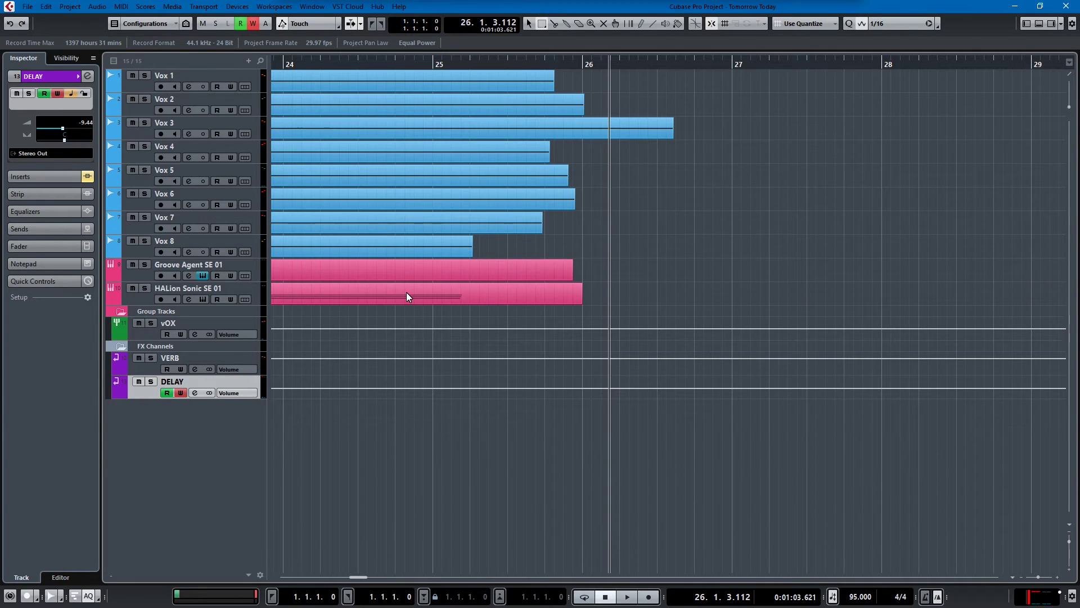
right_click(138, 396)
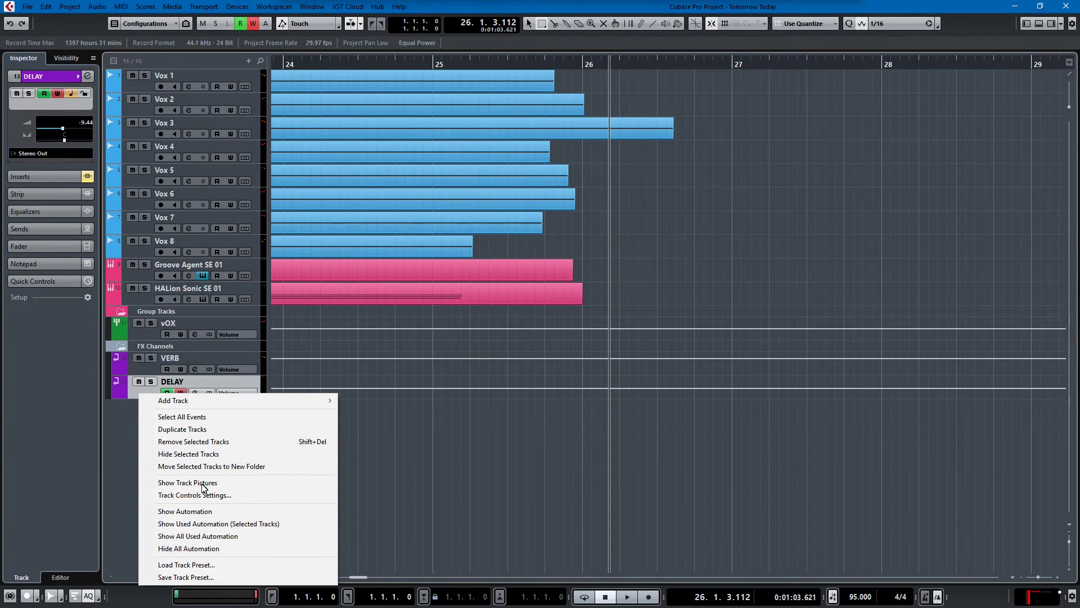
click(223, 526)
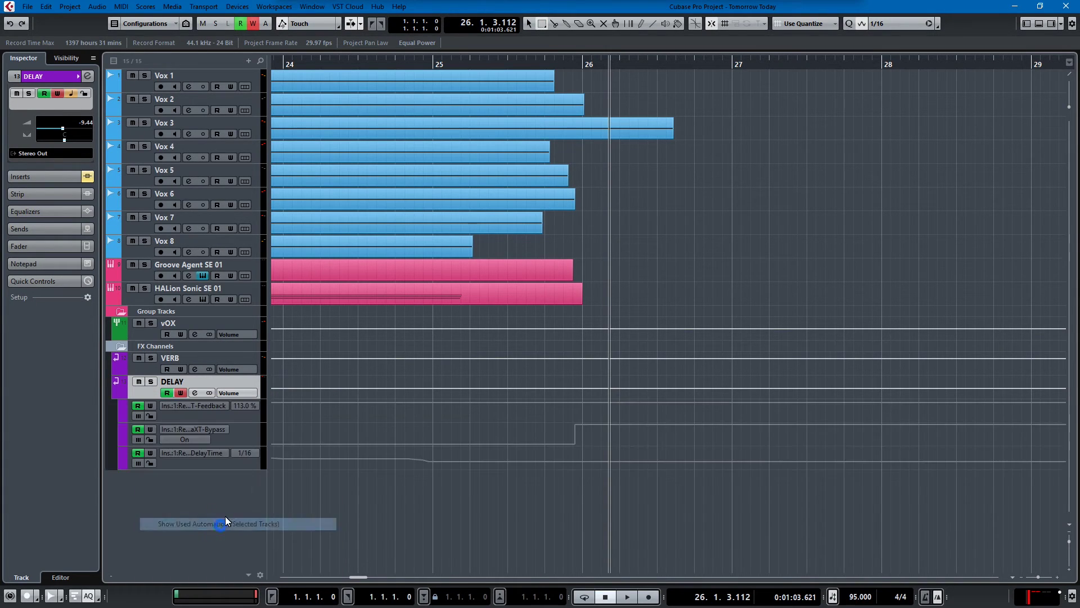
ctrl+scroll(403, 477, up, 5)
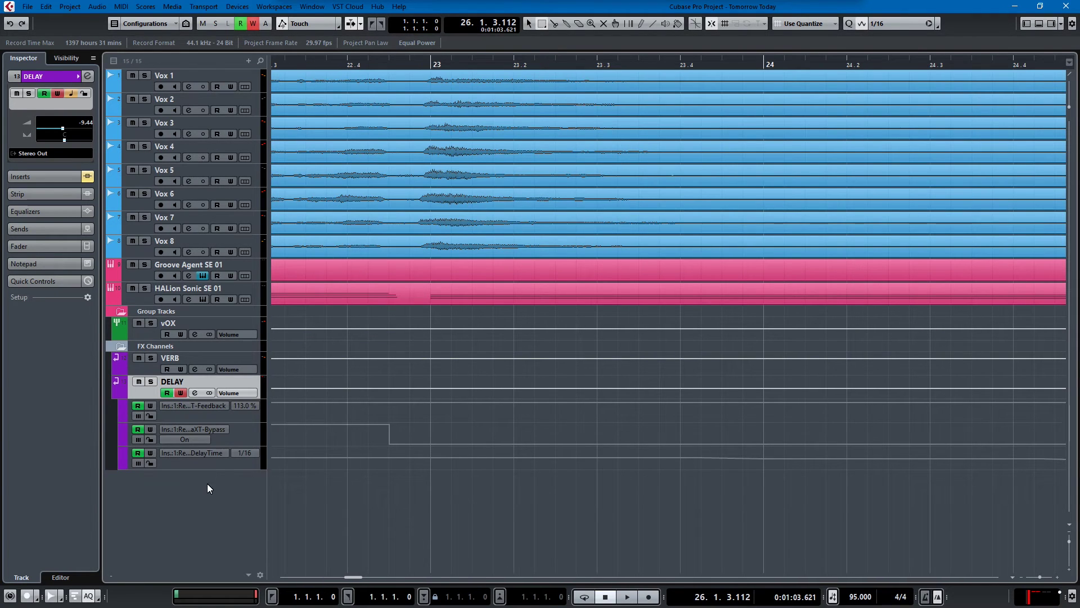
click(213, 469)
Move the DelayTime automation point just before bar 24 onto the bar line with the Object Selection tool
scroll(698, 565, right, 5)
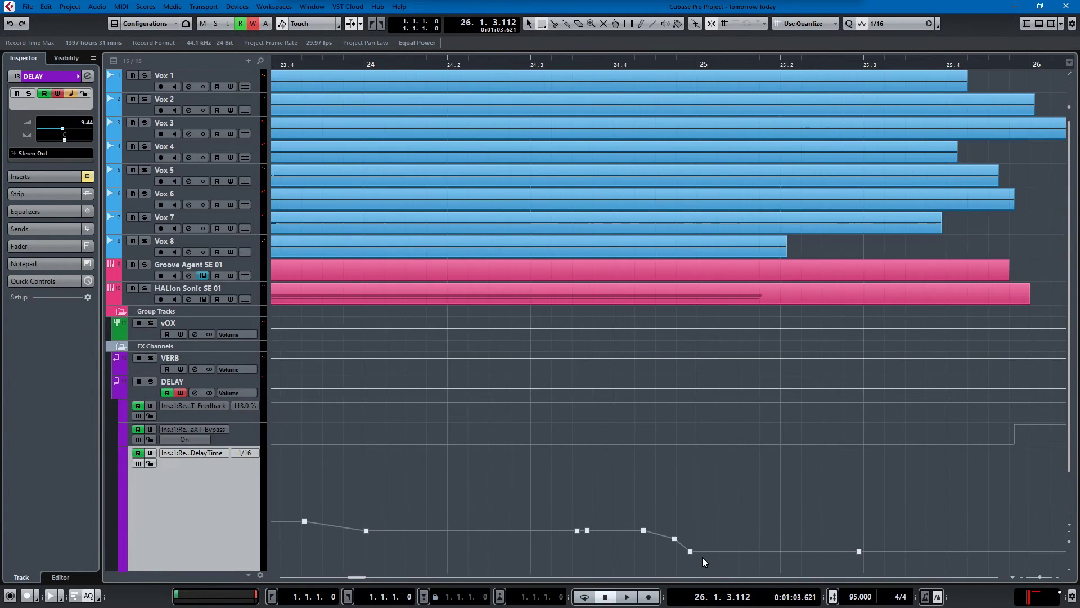
scroll(524, 423, left, 8)
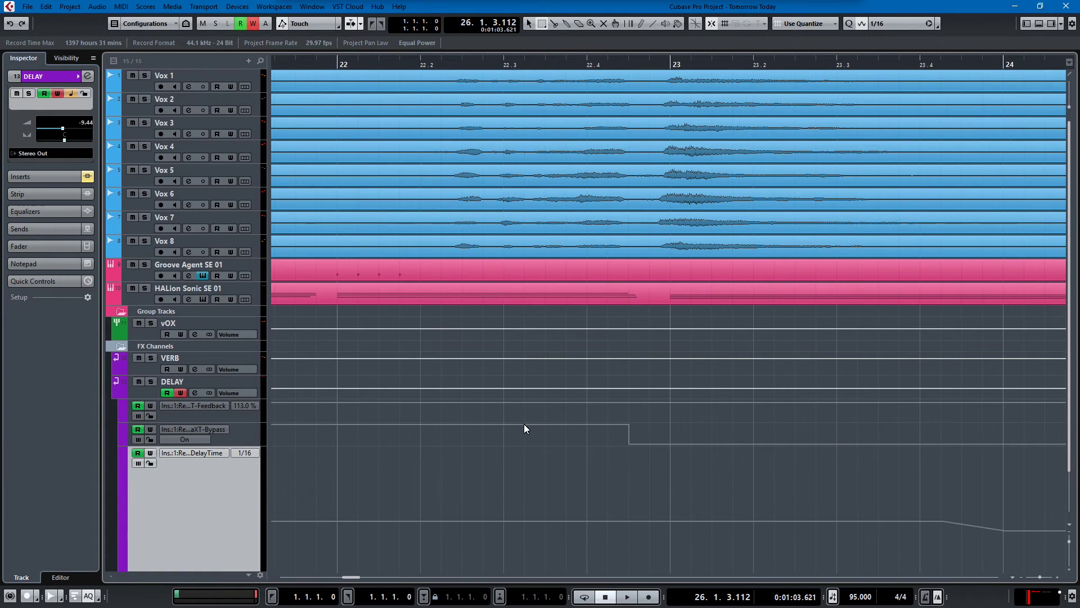
scroll(946, 522, right, 3)
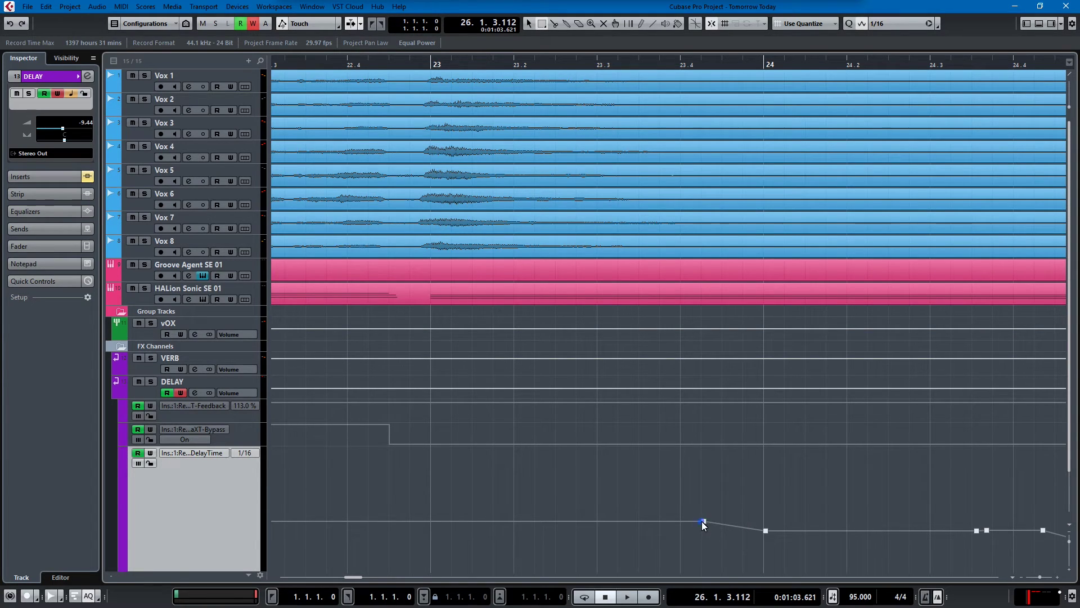
drag(701, 520, 758, 516)
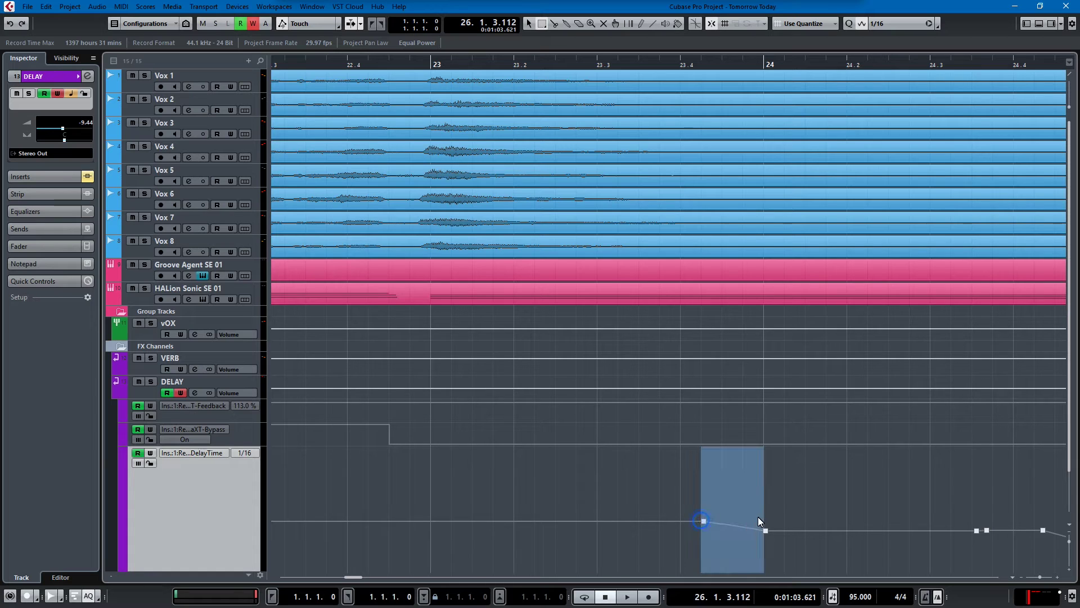
click(709, 524)
drag(703, 519, 762, 524)
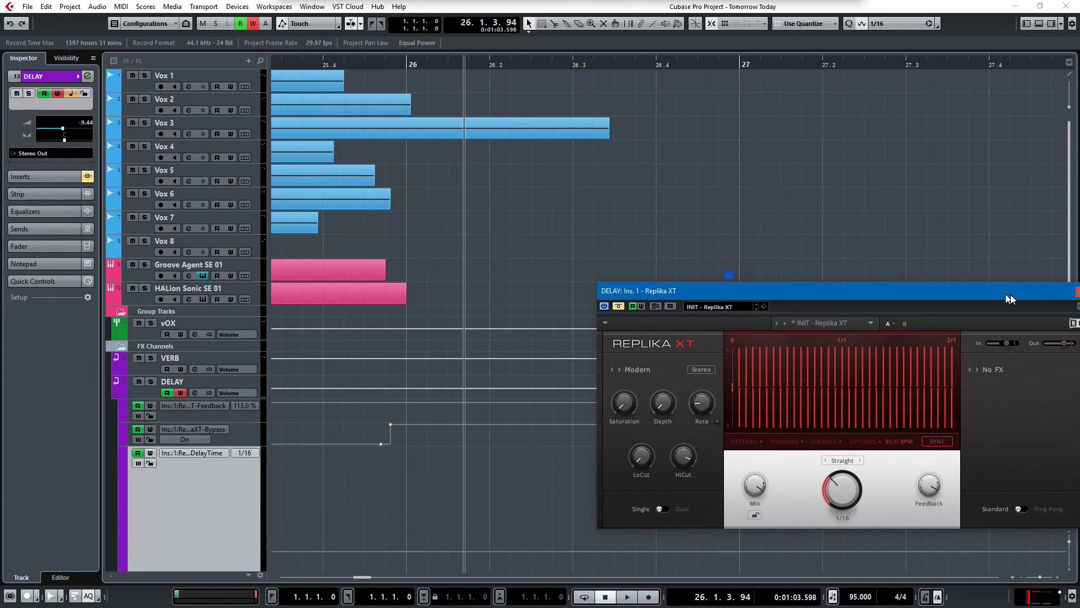
Move the Replika XT window aside and examine the feedback, bypass and delay time automation back toward the song's opening bars
drag(1010, 298, 1015, 301)
scroll(424, 462, down, 3)
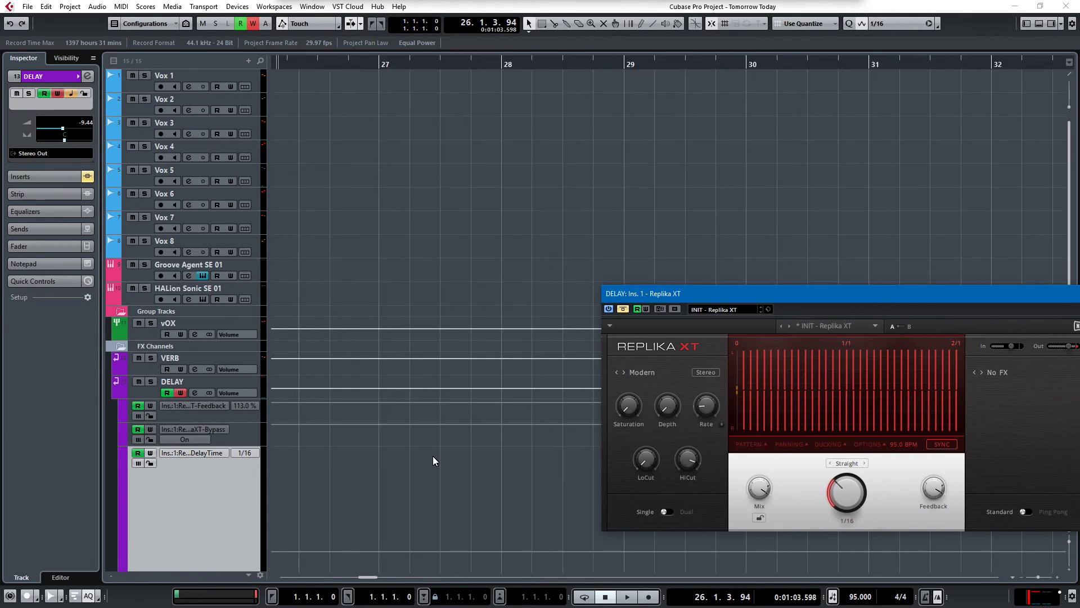
scroll(433, 460, left, 5)
scroll(460, 460, down, 2)
scroll(470, 457, up, 3)
scroll(471, 454, down, 2)
scroll(457, 443, up, 1)
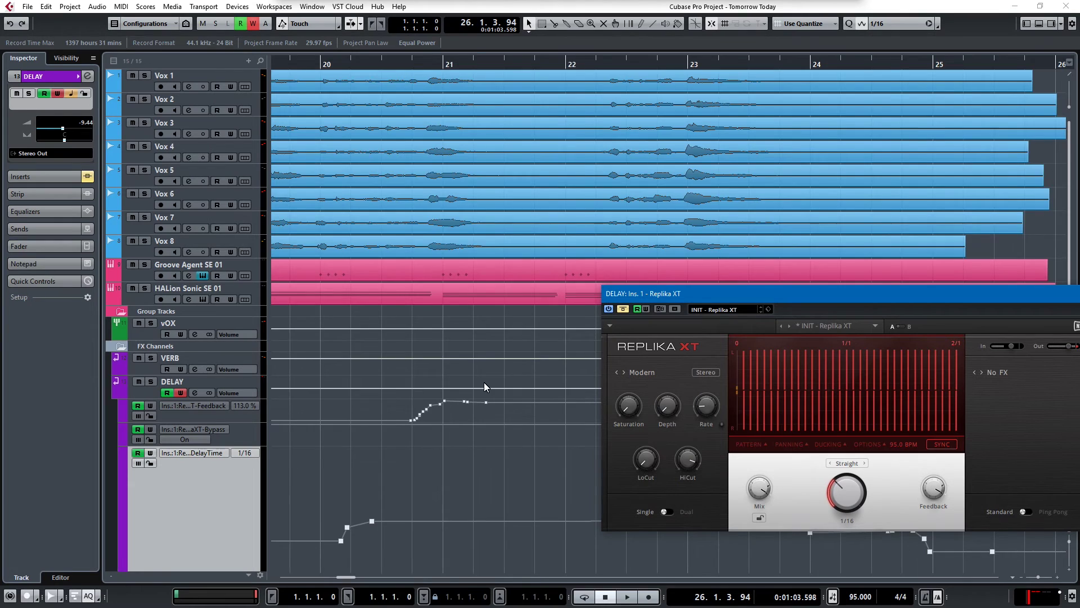
scroll(484, 383, left, 6)
key(KP_Subtract)
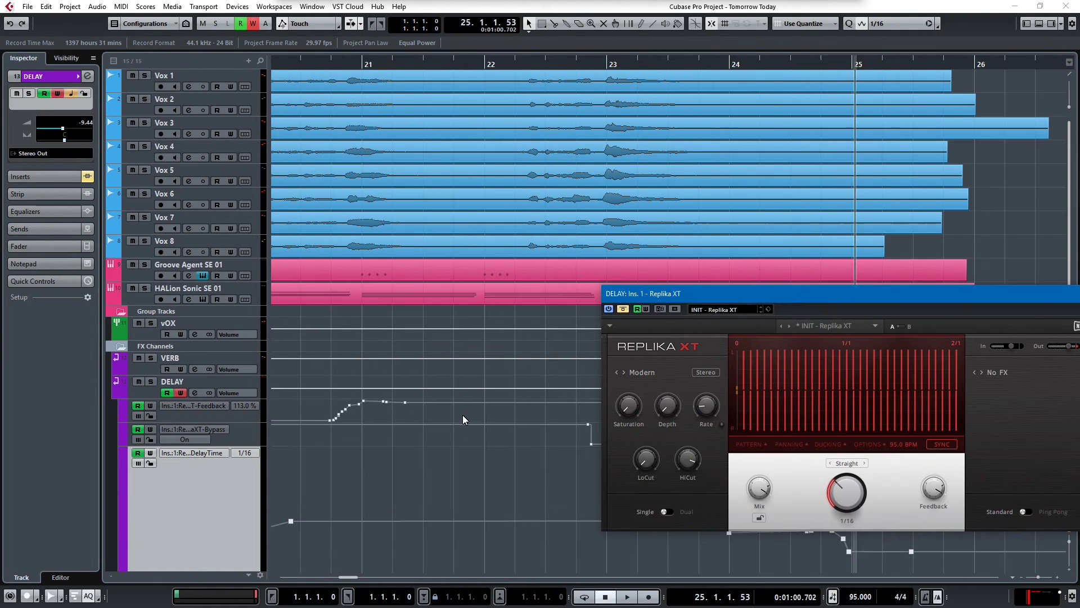
key(KP_Subtract)
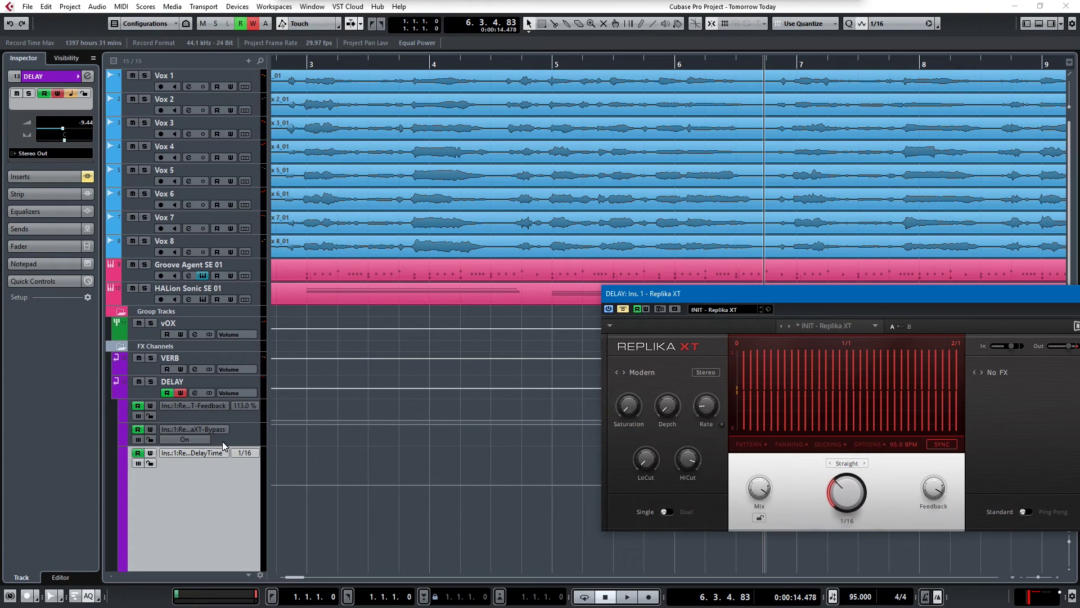
Select the DELAY track, clear the Replika XT window out of the way and fit the whole project in view
right_click(145, 395)
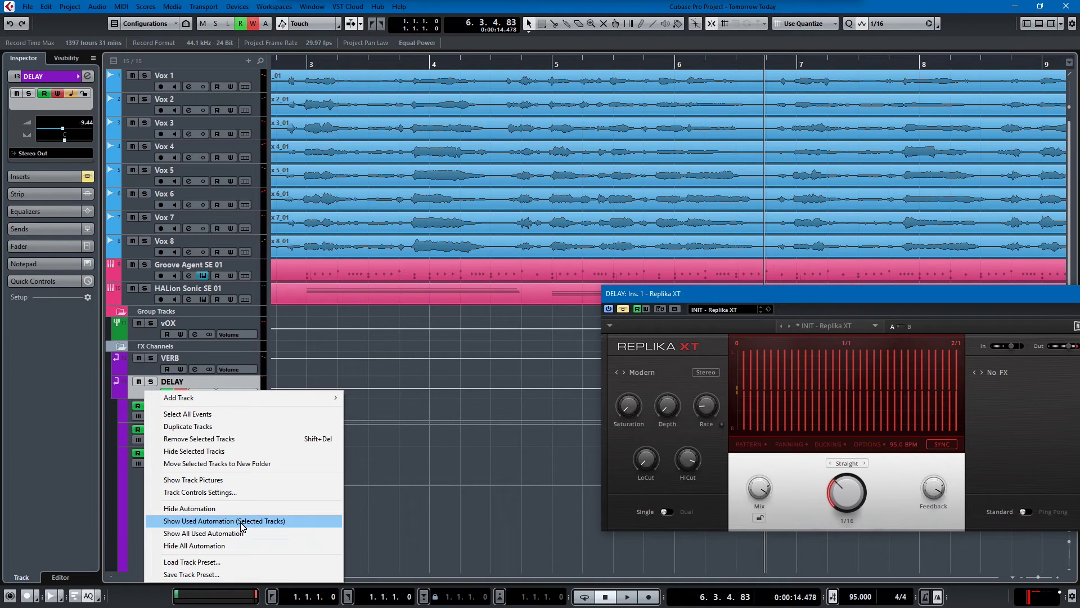
drag(755, 300, 590, 3)
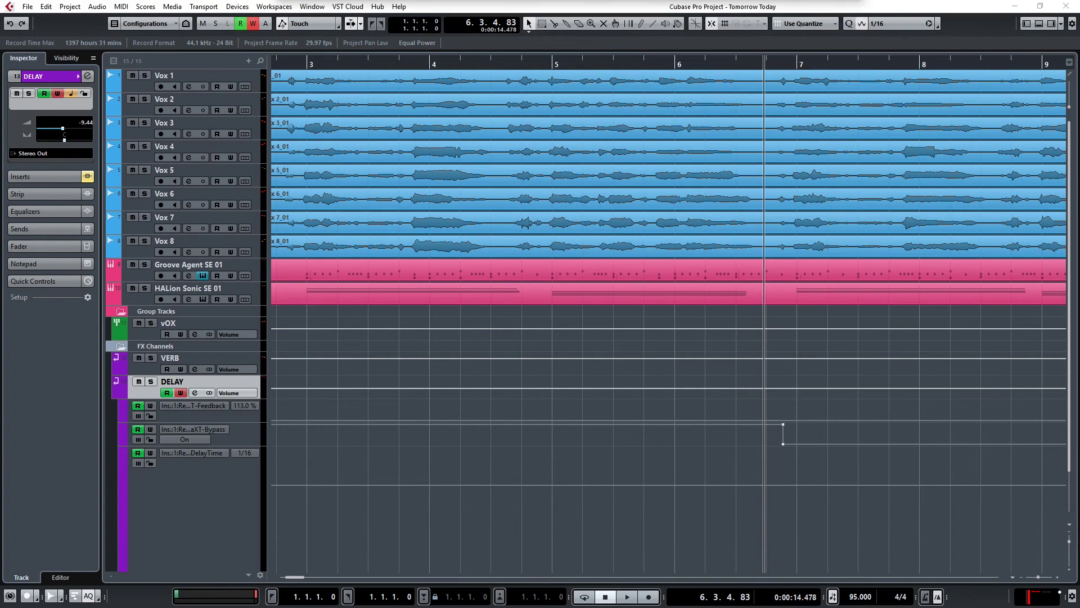
key(shift+f)
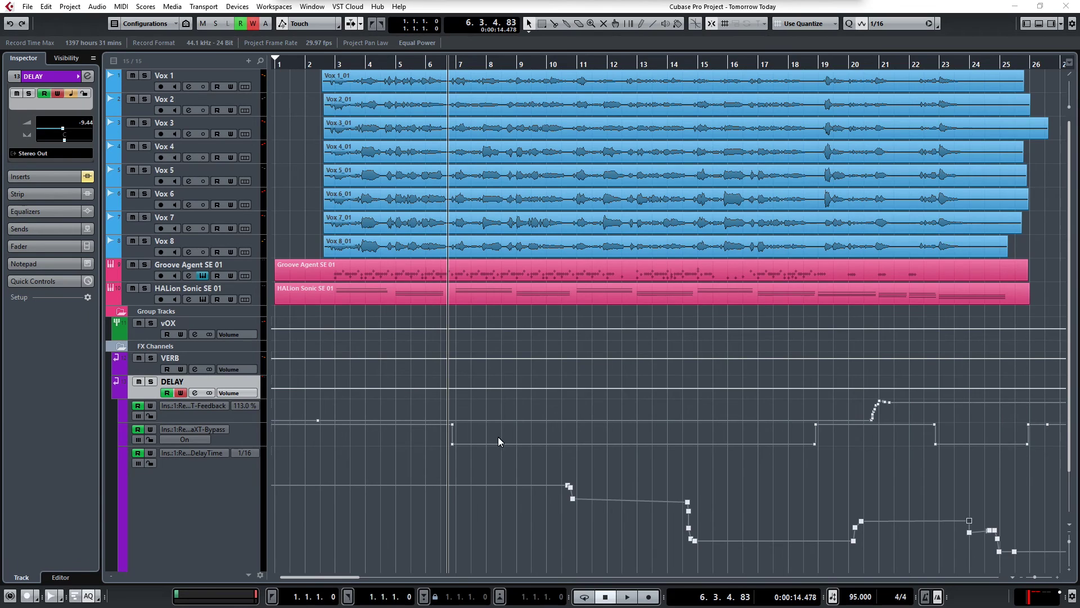
Play the song from bar 6 to its end to check the automation, enlarging the Bypass lane during playback
key(h)
key(space)
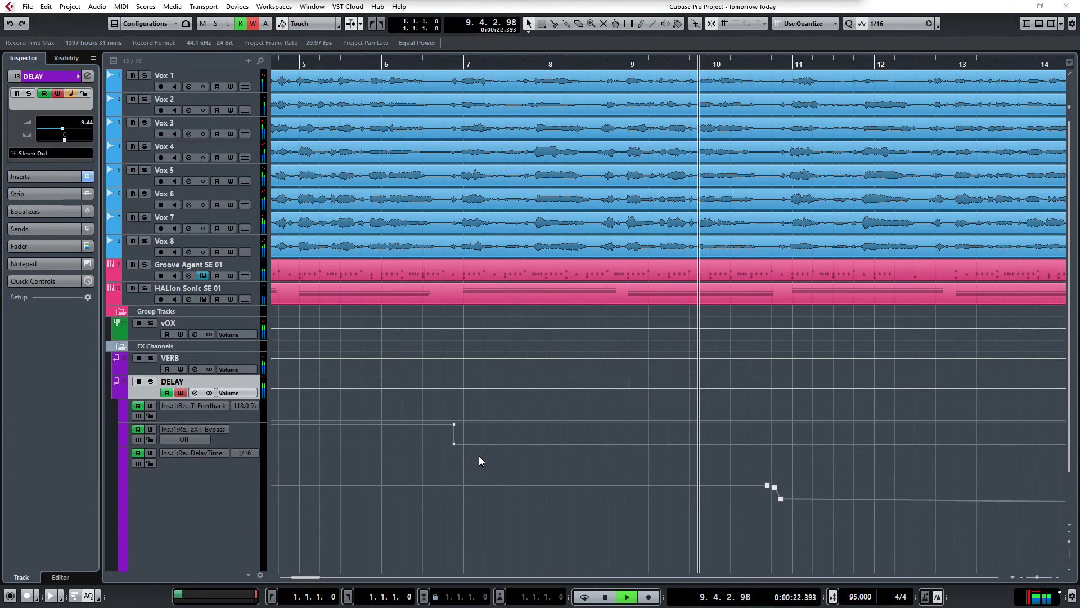
drag(252, 447, 303, 456)
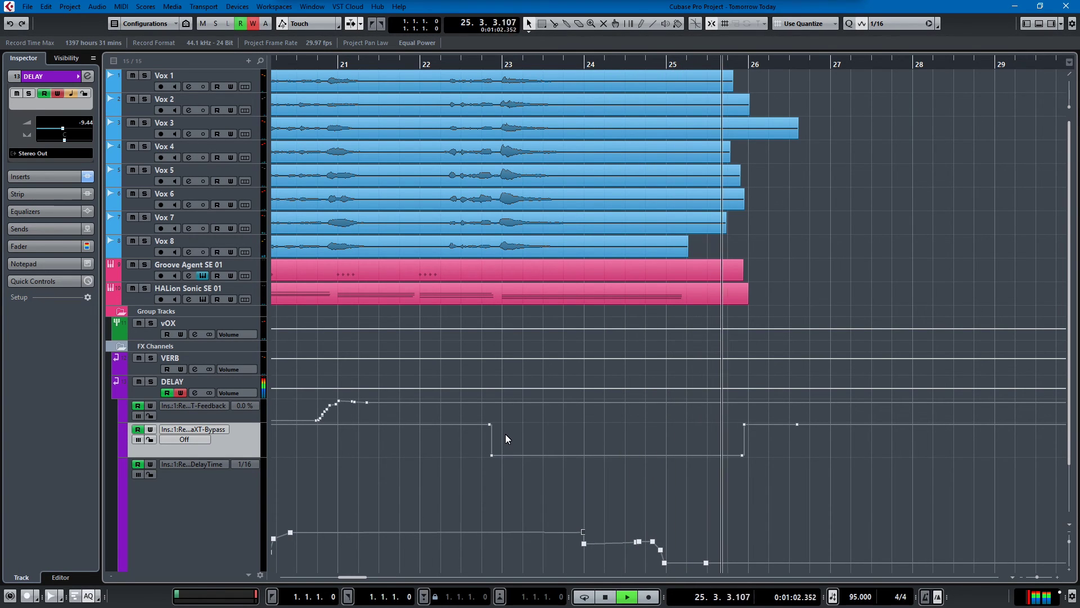
key(space)
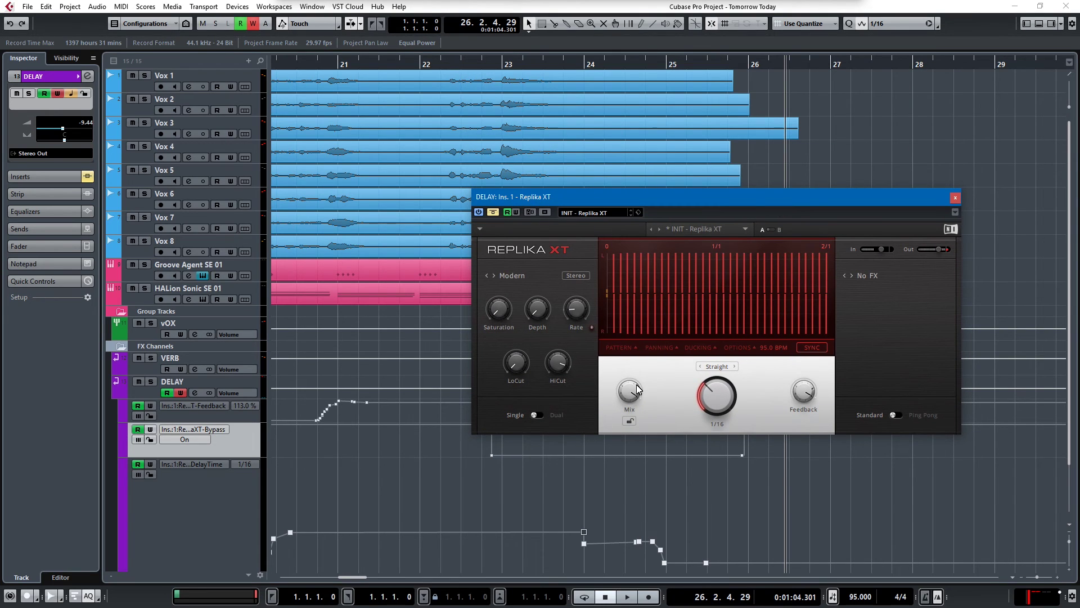
Put away the Replika XT window and review the DELAY track's automation display options
click(672, 194)
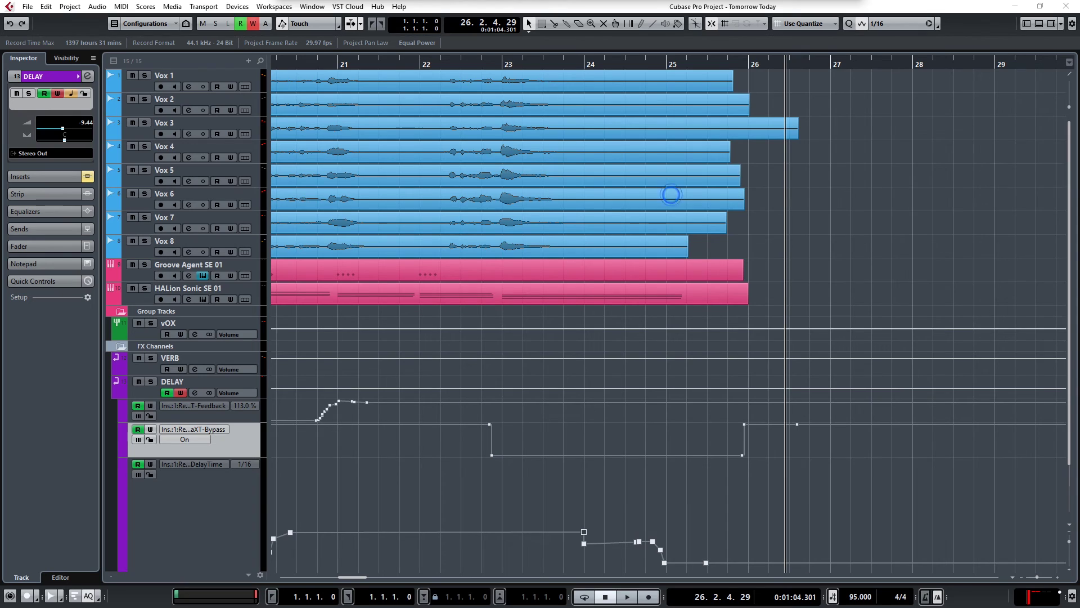
right_click(150, 389)
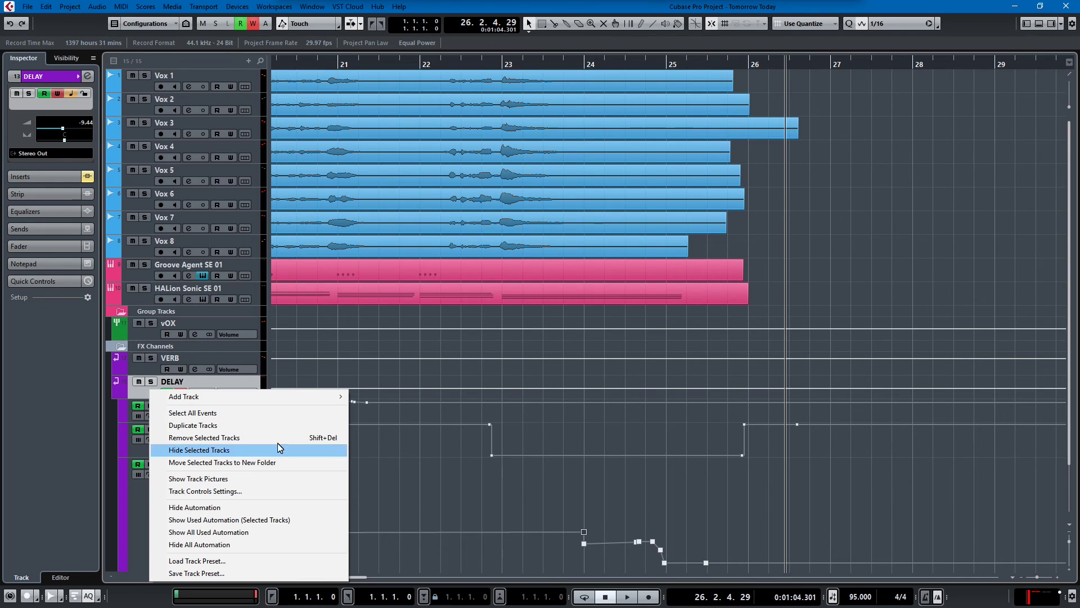
click(80, 446)
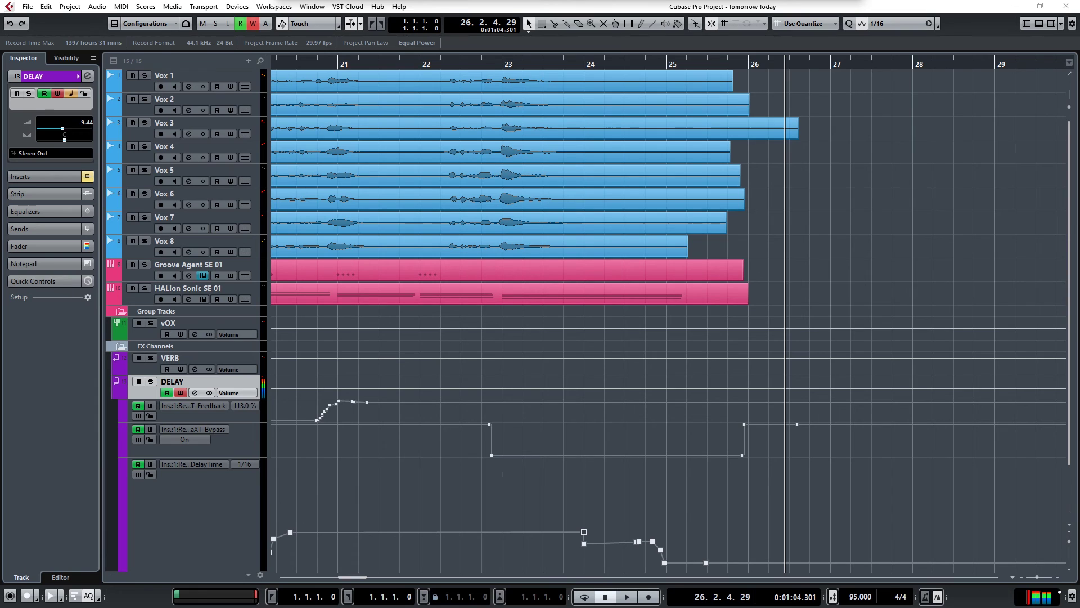
Play the ending again from about bar 20 with the Groove Agent SE and Replika XT windows open, and stop
key(KP_Subtract)
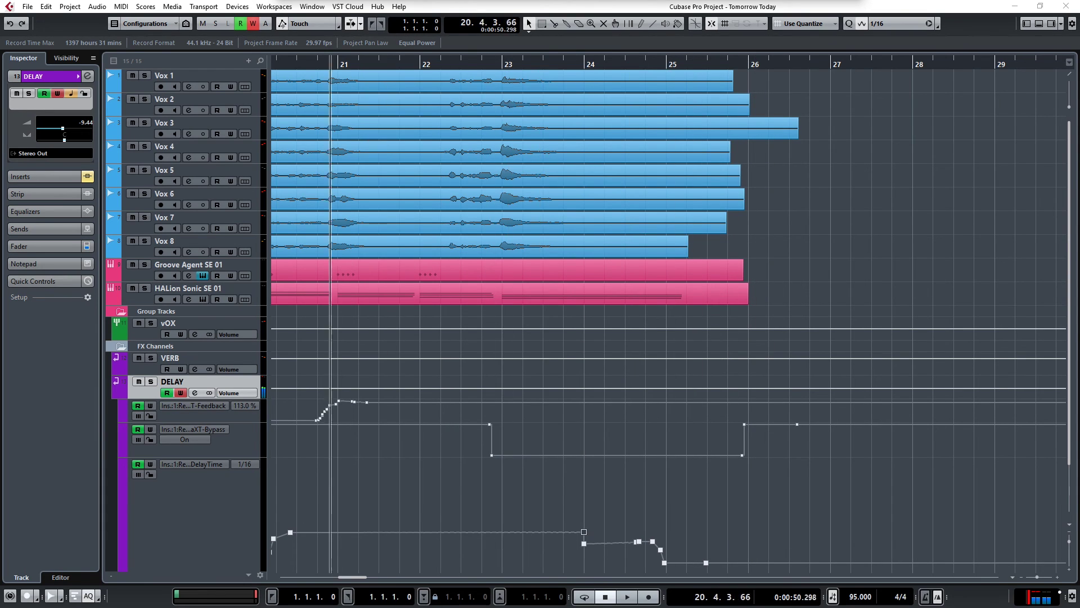
key(space)
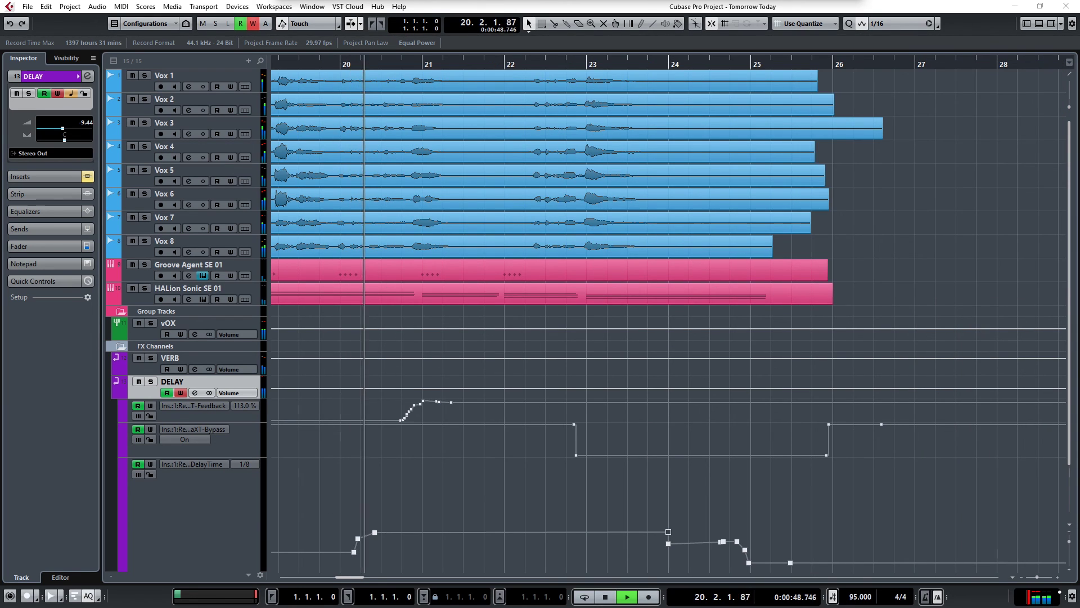
click(203, 275)
drag(667, 96, 667, 79)
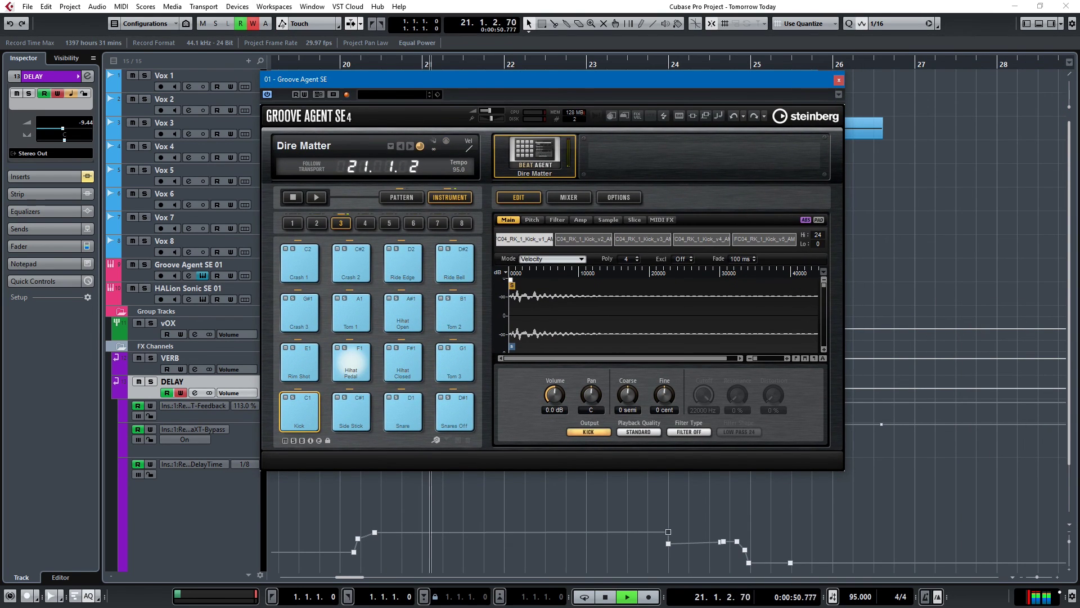
drag(438, 301, 570, 234)
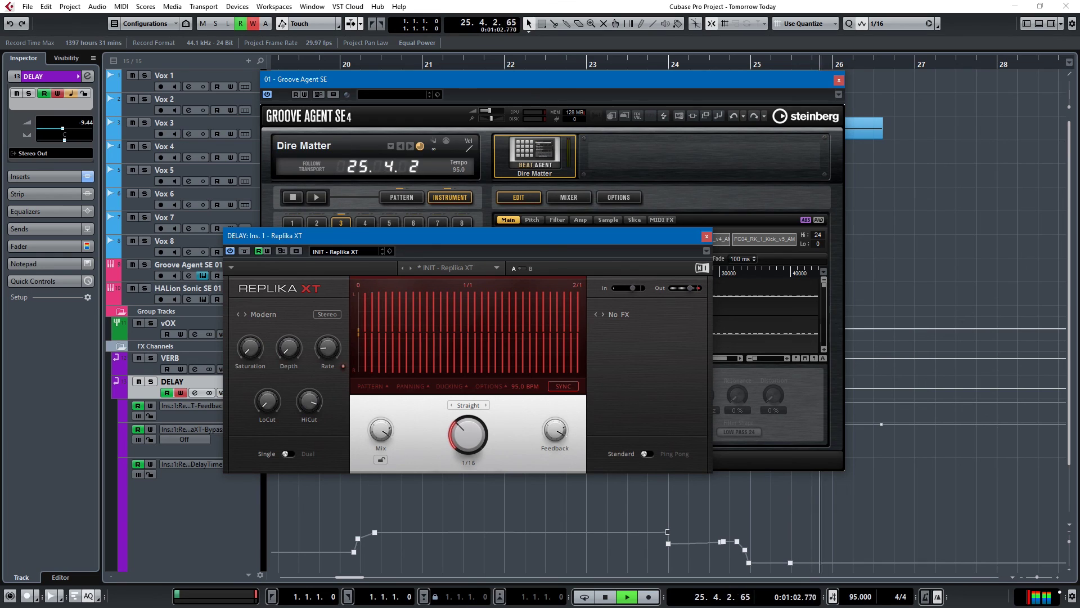
key(space)
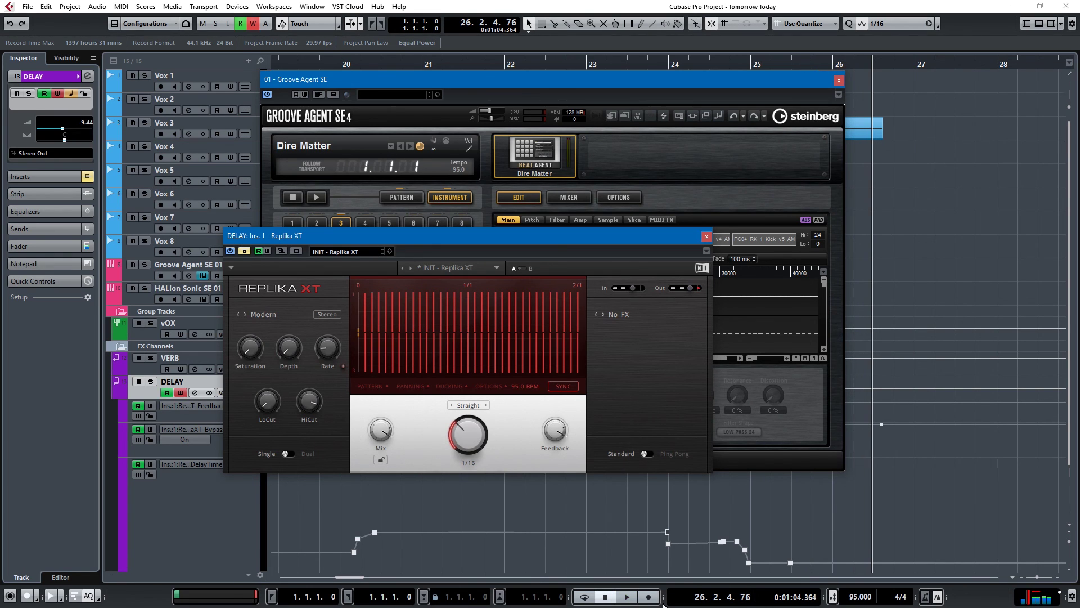